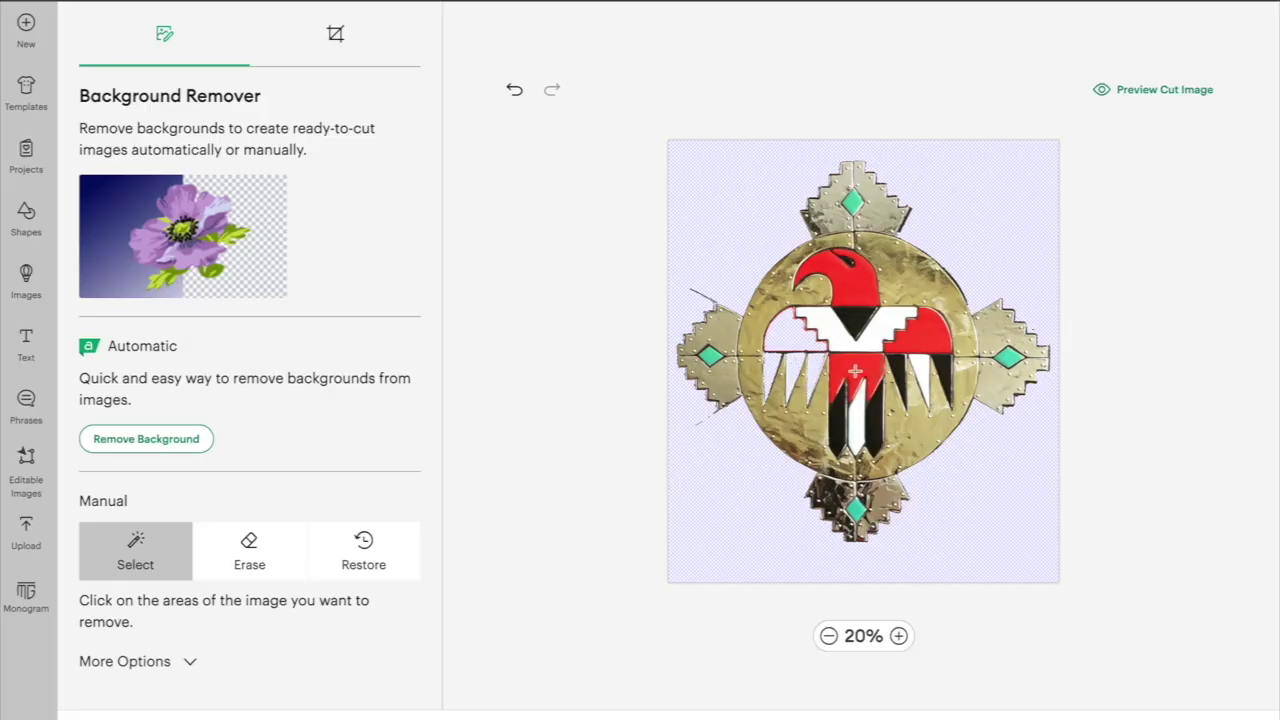
- Exit the Background Remover and go back to the Home screen's Discover feed
{"action": "left_click", "coordinate": [846, 320]}
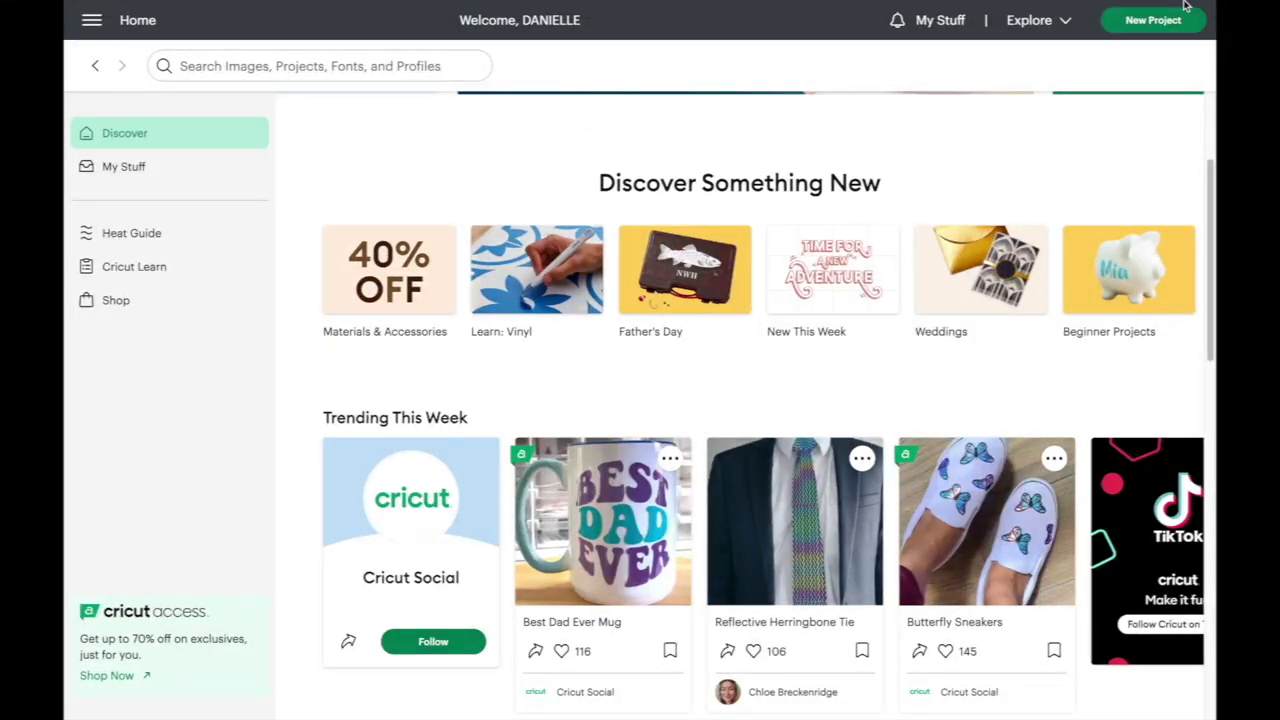
- Start a blank project that replaces the unsaved one, then browse Shapes and the Images library
{"action": "left_click", "coordinate": [1151, 20]}
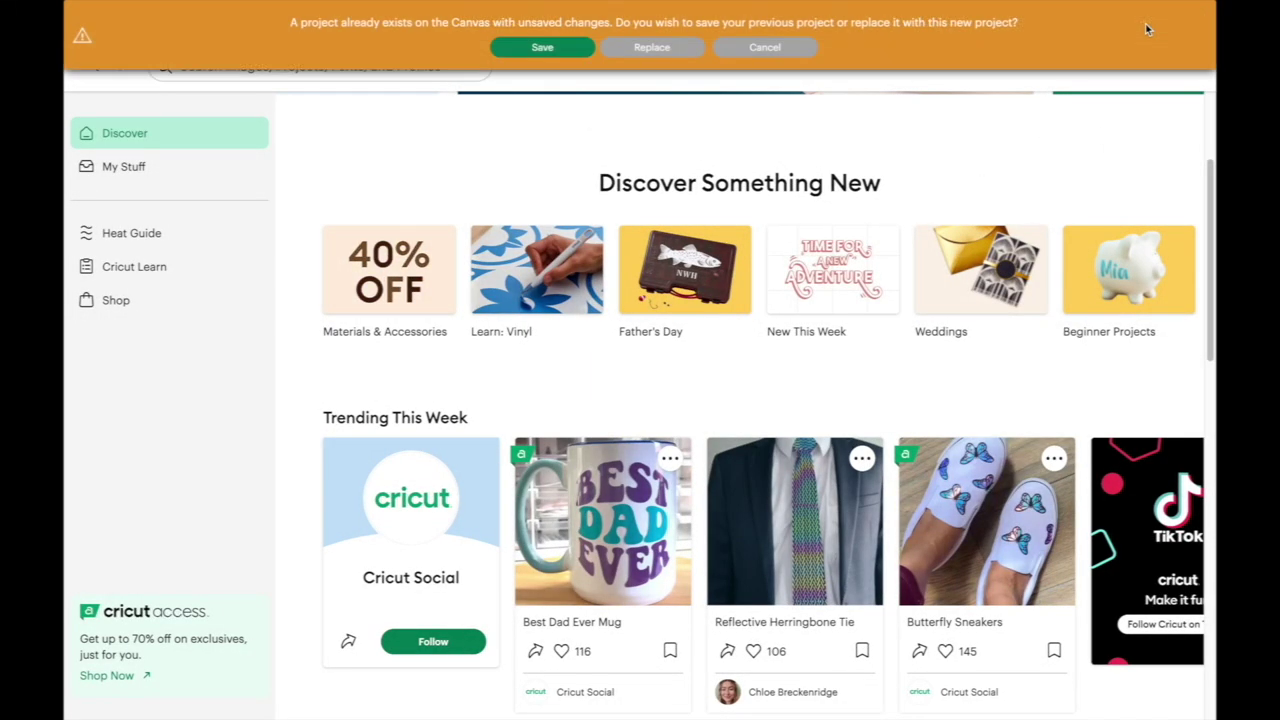
{"action": "left_click", "coordinate": [676, 50]}
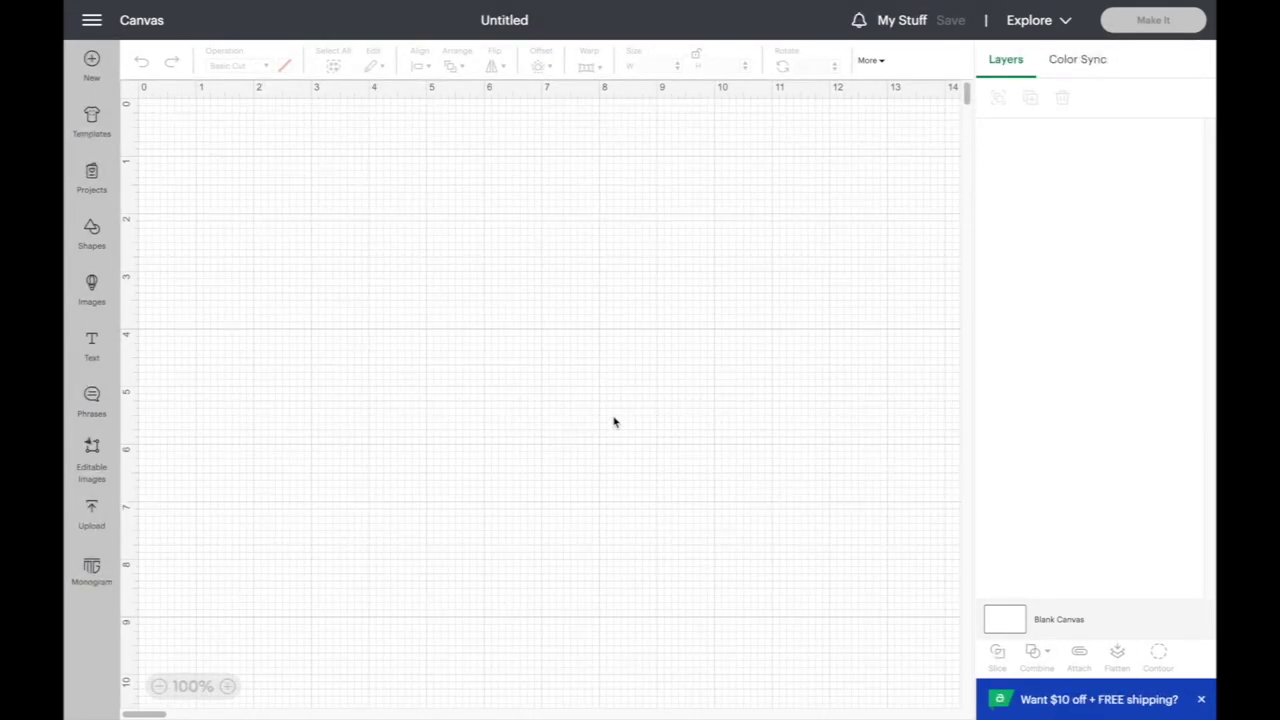
{"action": "left_click", "coordinate": [91, 232]}
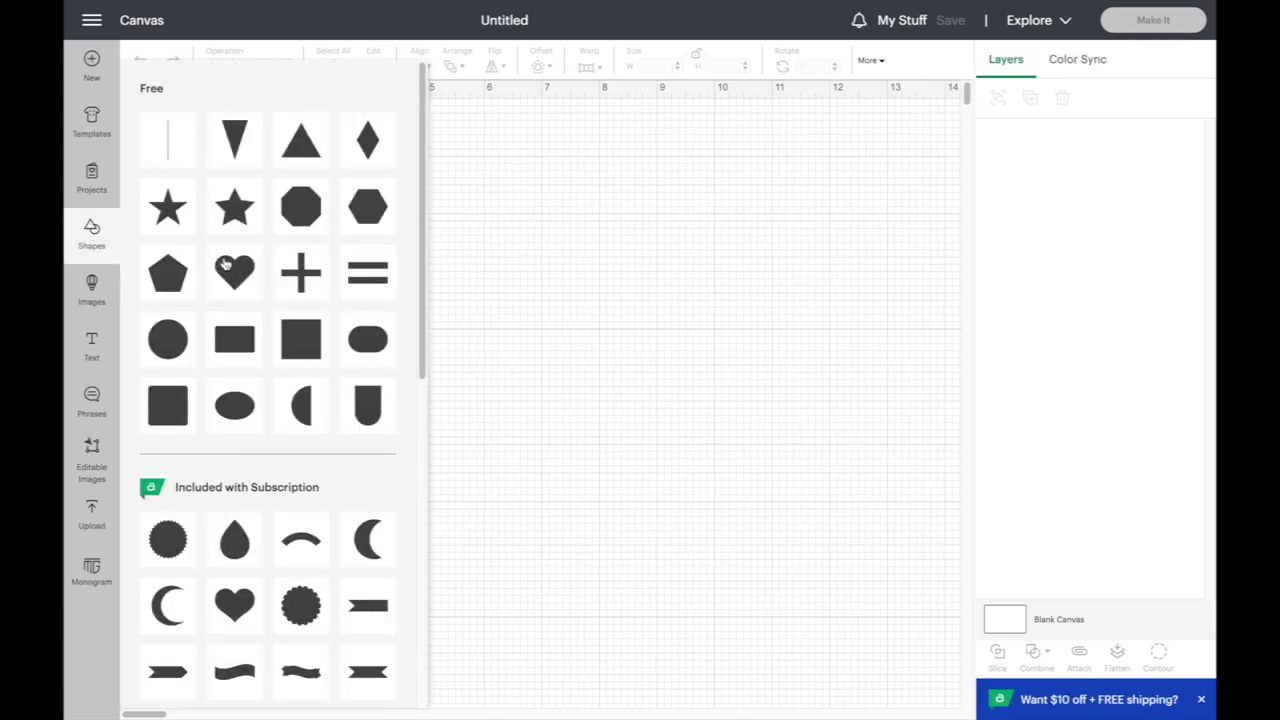
{"action": "scroll", "coordinate": [288, 422], "scroll_direction": "down", "scroll_amount": 8}
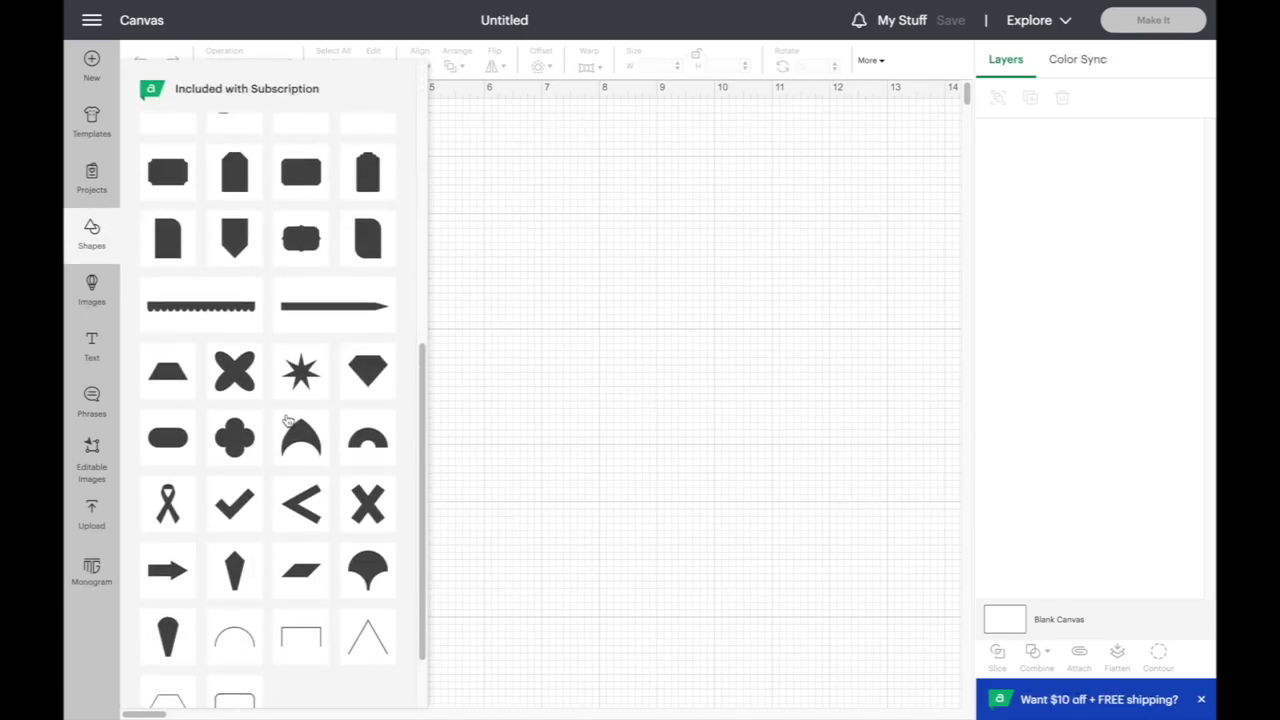
{"action": "scroll", "coordinate": [288, 422], "scroll_direction": "up", "scroll_amount": 8}
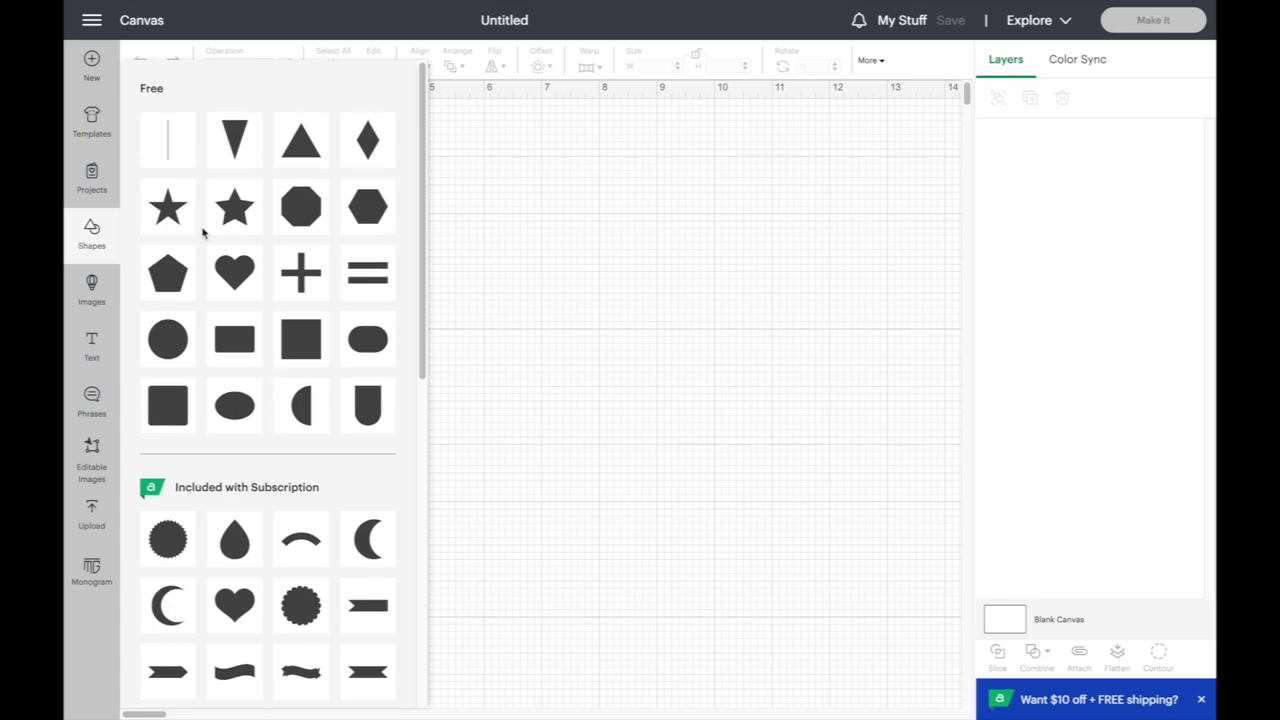
{"action": "left_click", "coordinate": [91, 283]}
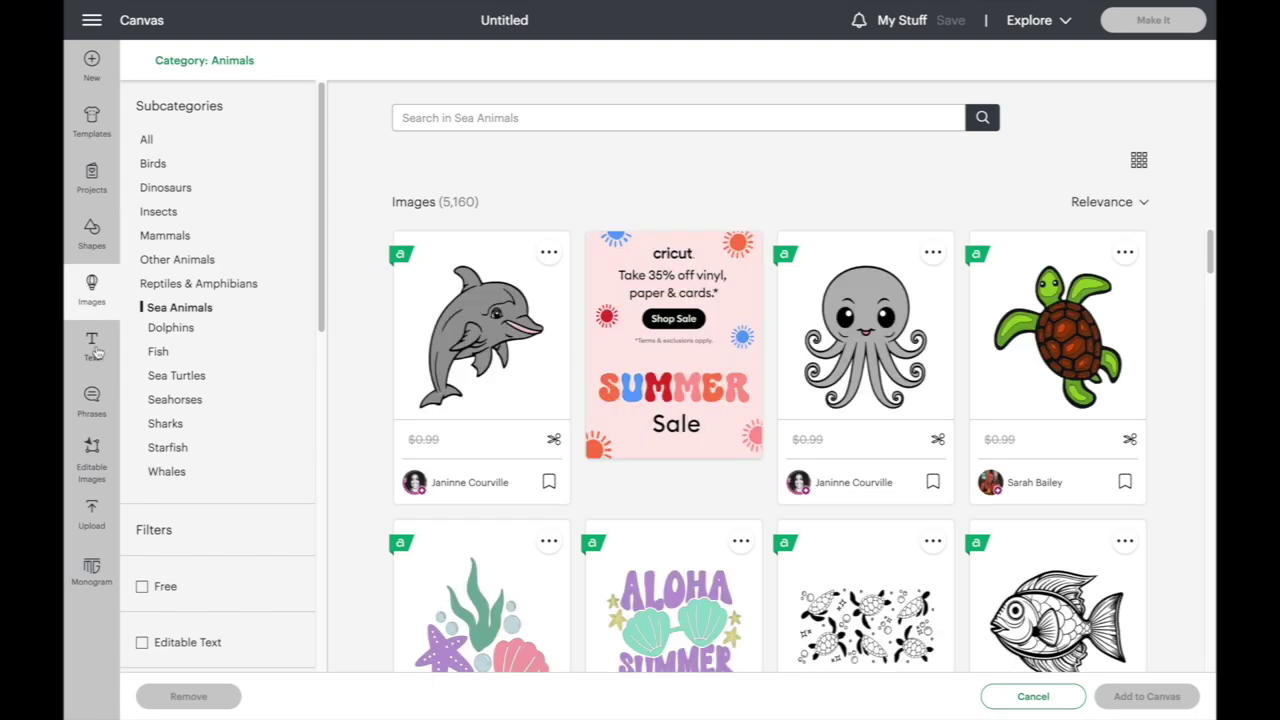
- Upload IMG_1310.jpeg as a Complex image and continue into the Background Remover
{"action": "left_click", "coordinate": [92, 513]}
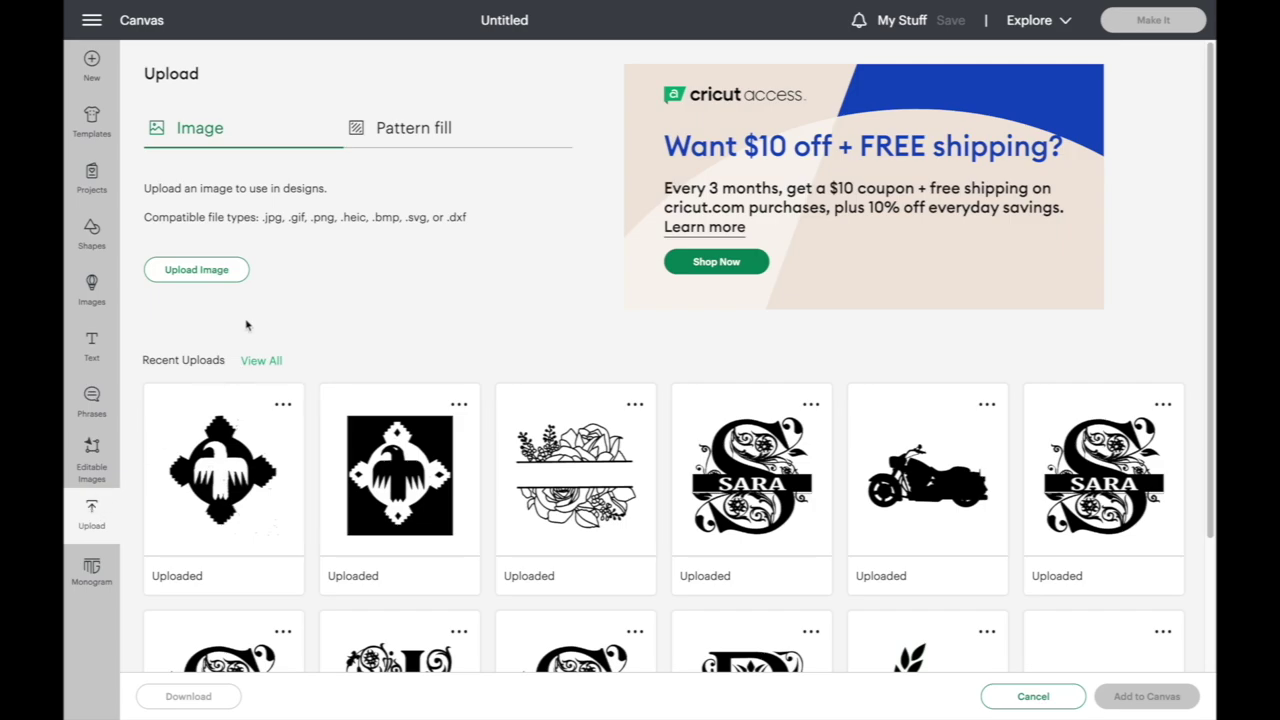
{"action": "left_click", "coordinate": [205, 273]}
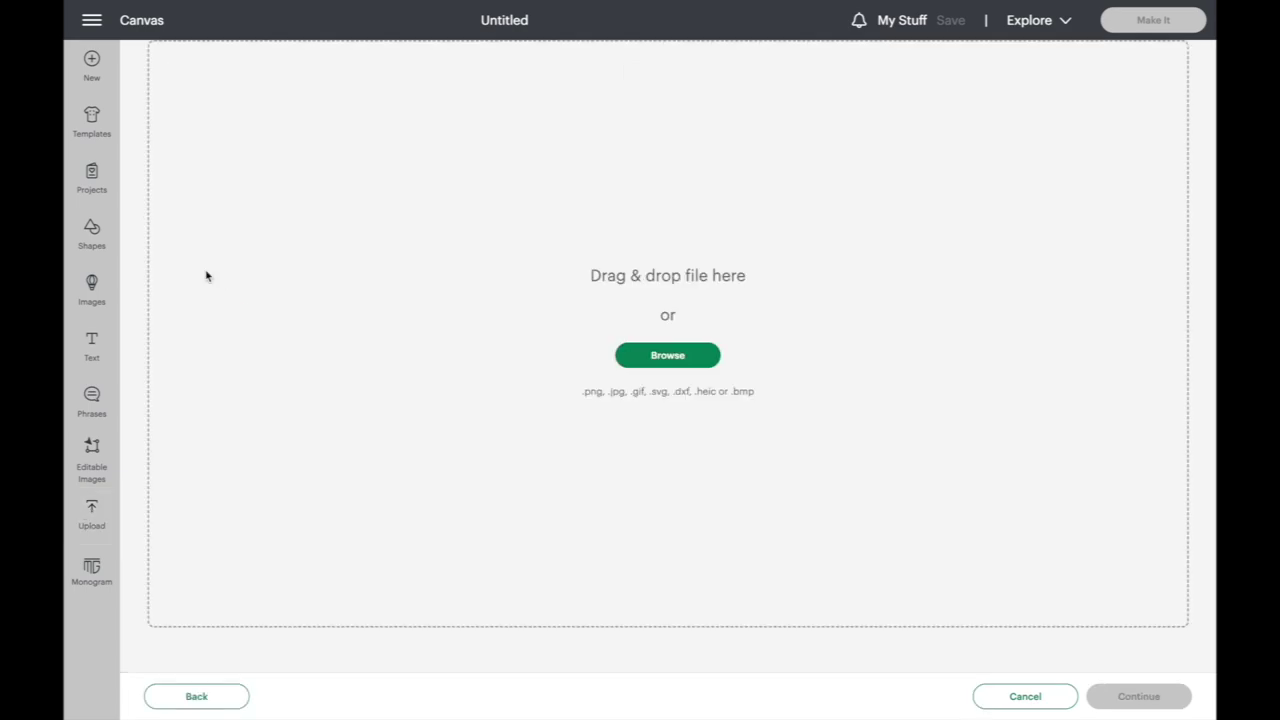
{"action": "left_click", "coordinate": [668, 356]}
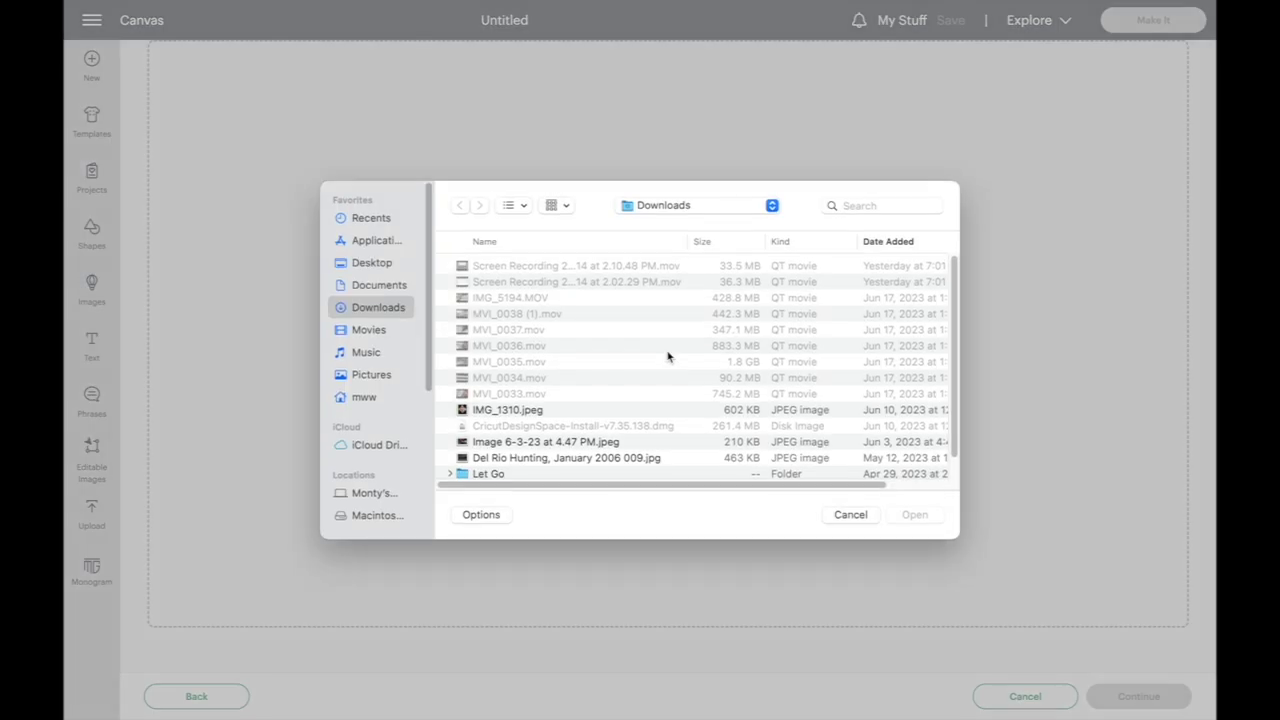
{"action": "left_click", "coordinate": [512, 412]}
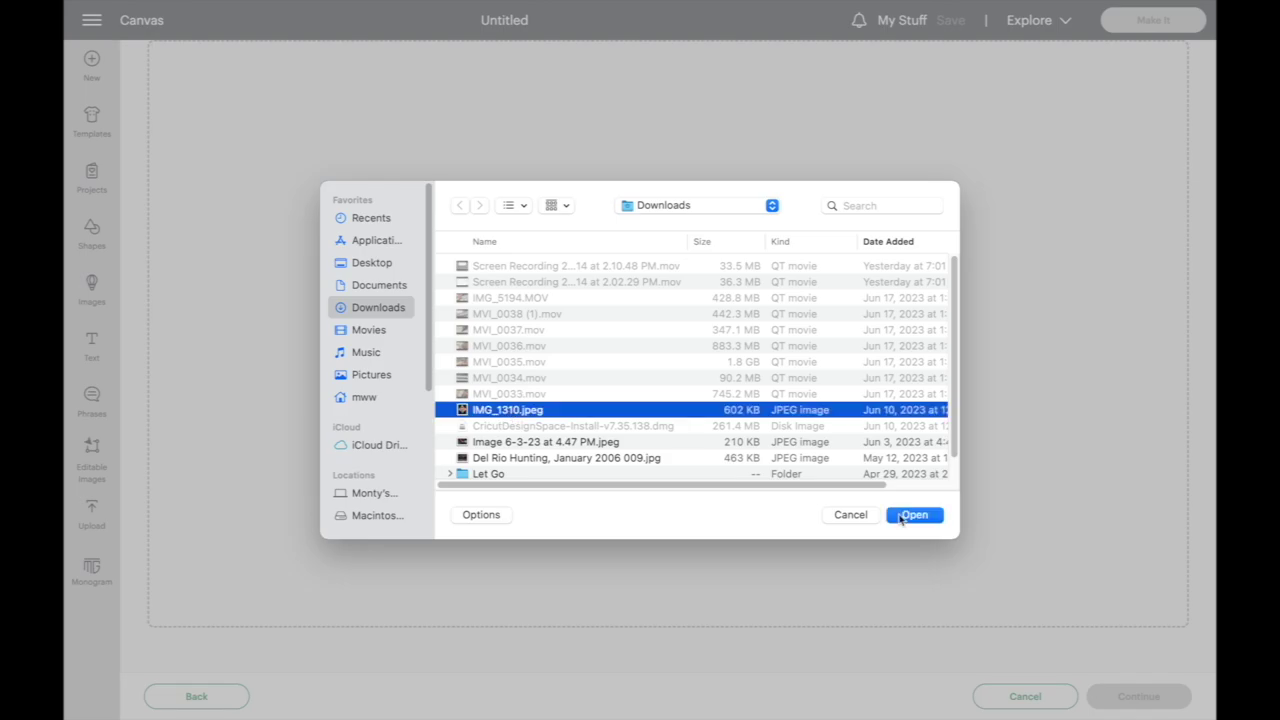
{"action": "left_click", "coordinate": [900, 516]}
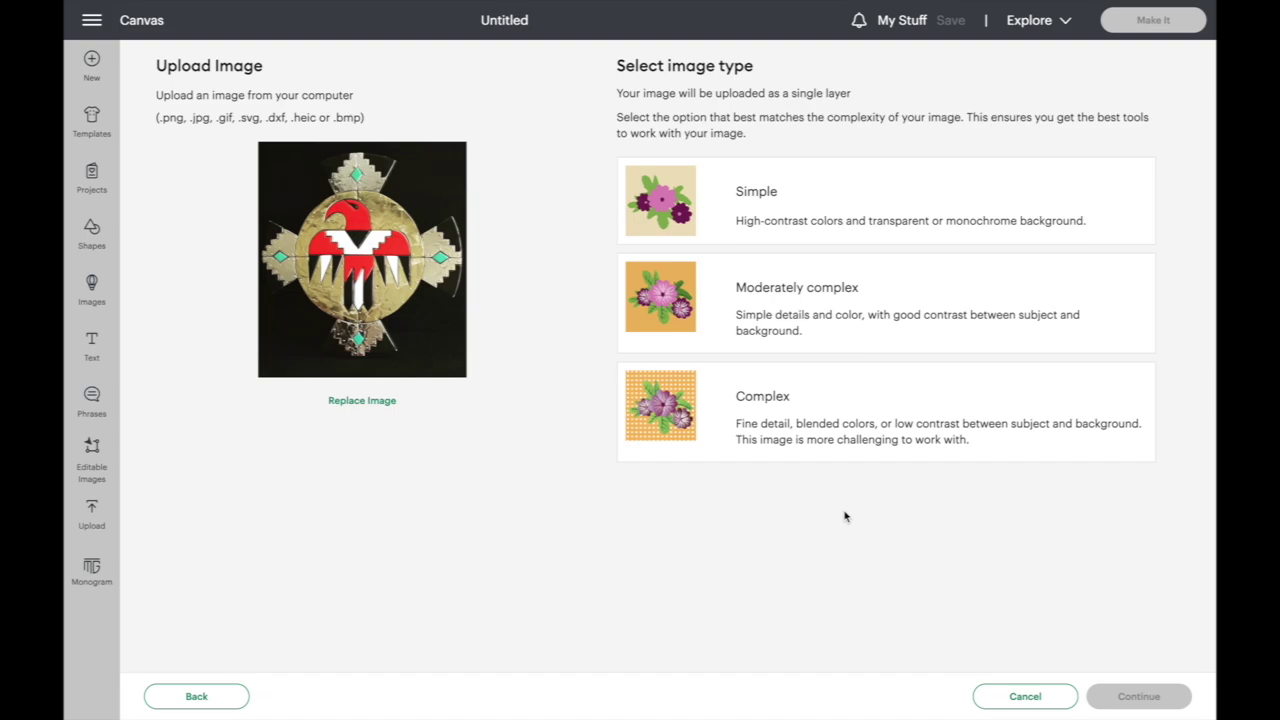
{"action": "left_click", "coordinate": [766, 400]}
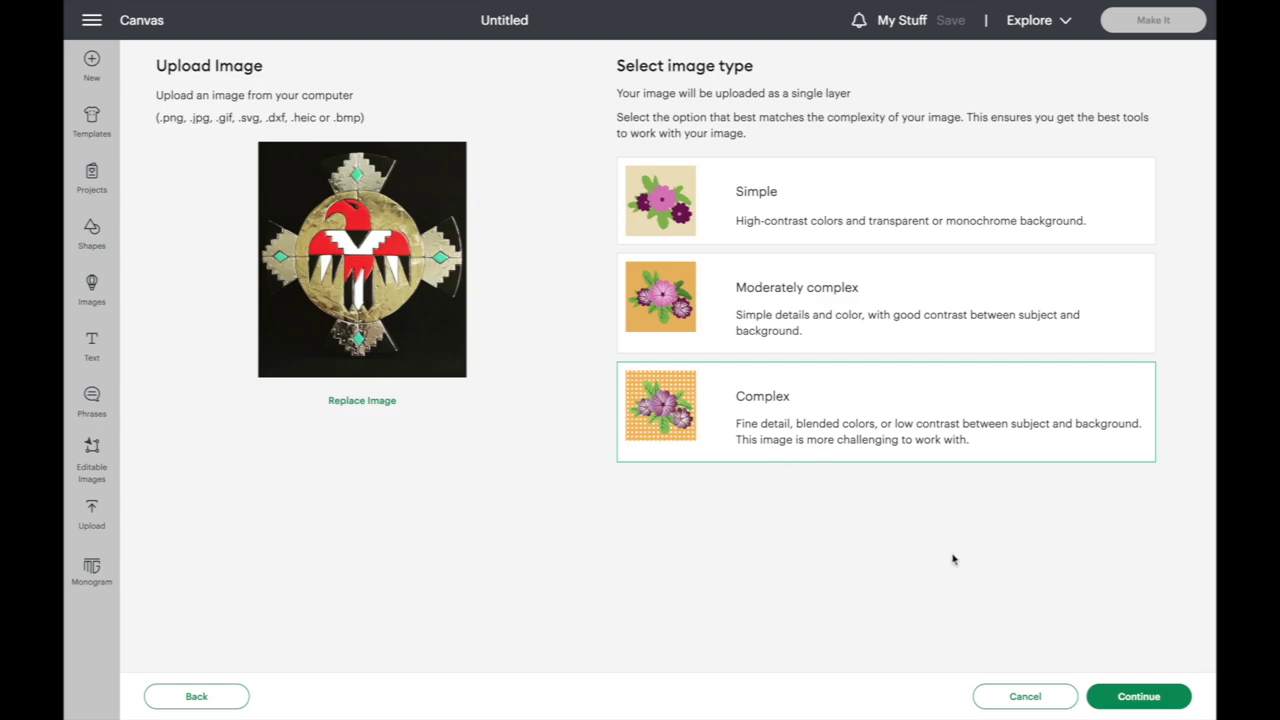
{"action": "left_click", "coordinate": [1146, 694]}
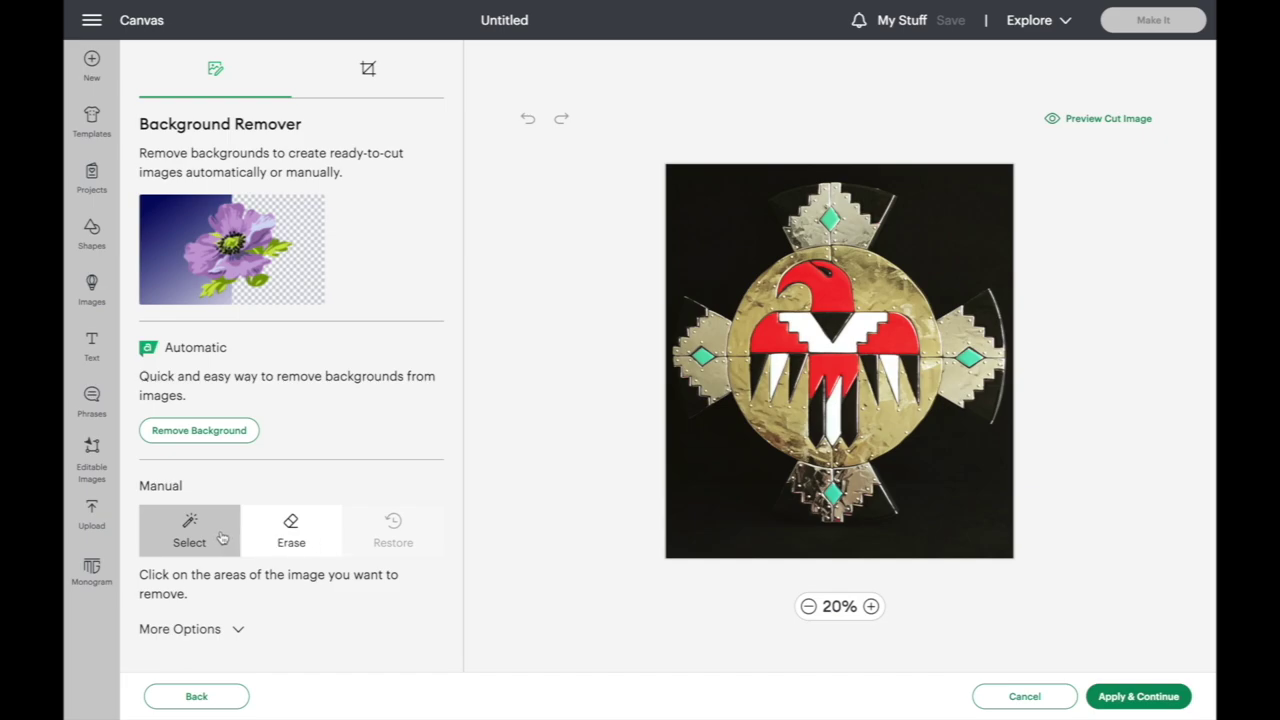
- Remove the black background around the emblem with Select, then switch to Erase and zoom in
{"action": "left_click", "coordinate": [290, 540]}
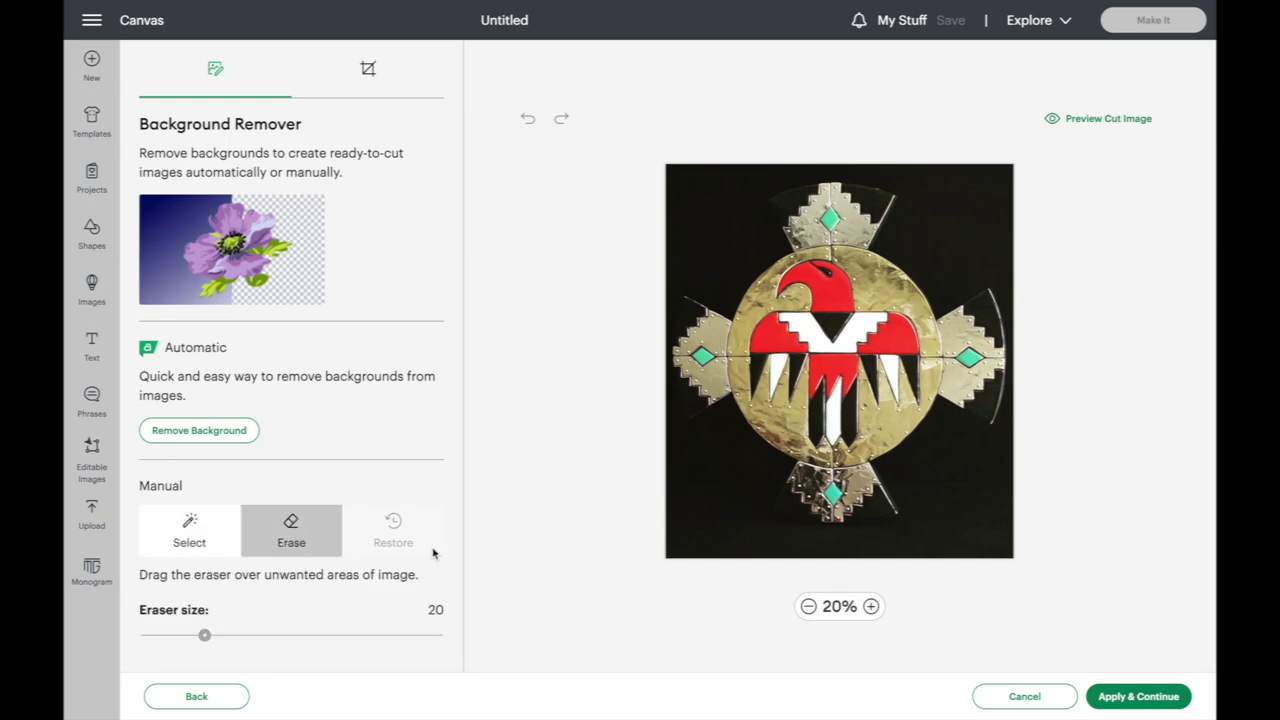
{"action": "left_click_drag", "start_coordinate": [713, 480], "coordinate": [704, 474]}
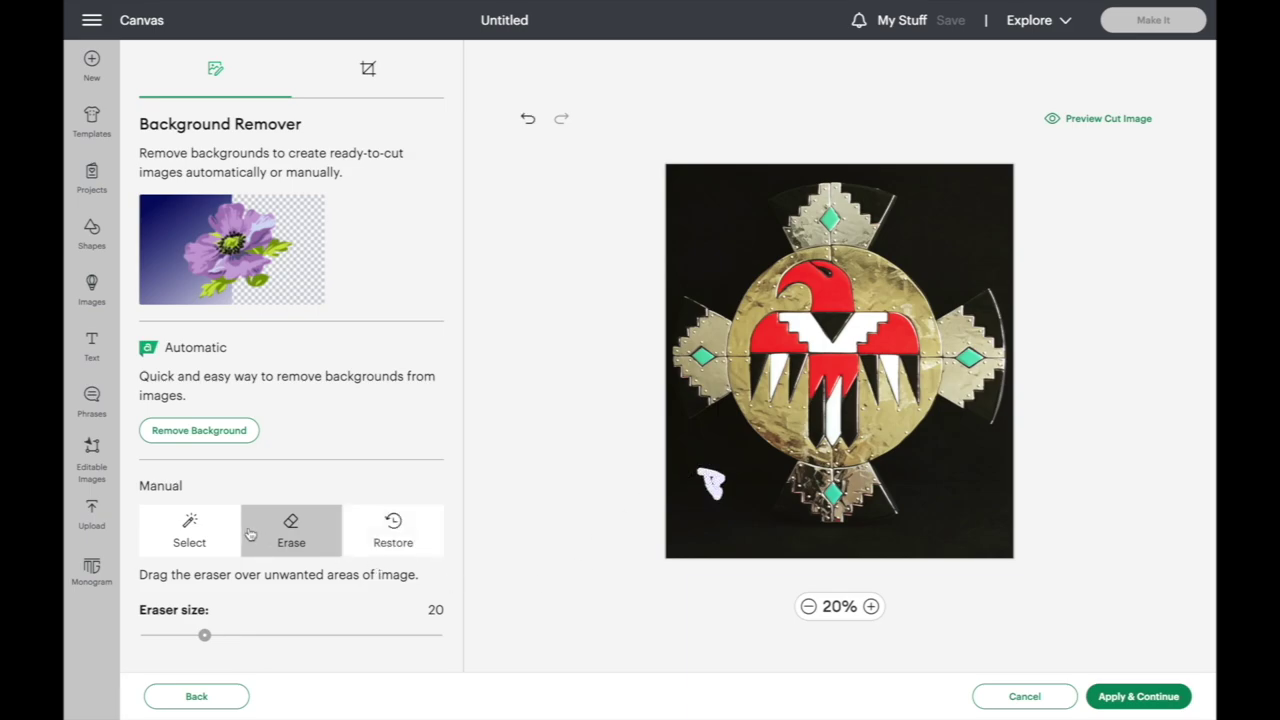
{"action": "left_click", "coordinate": [202, 530]}
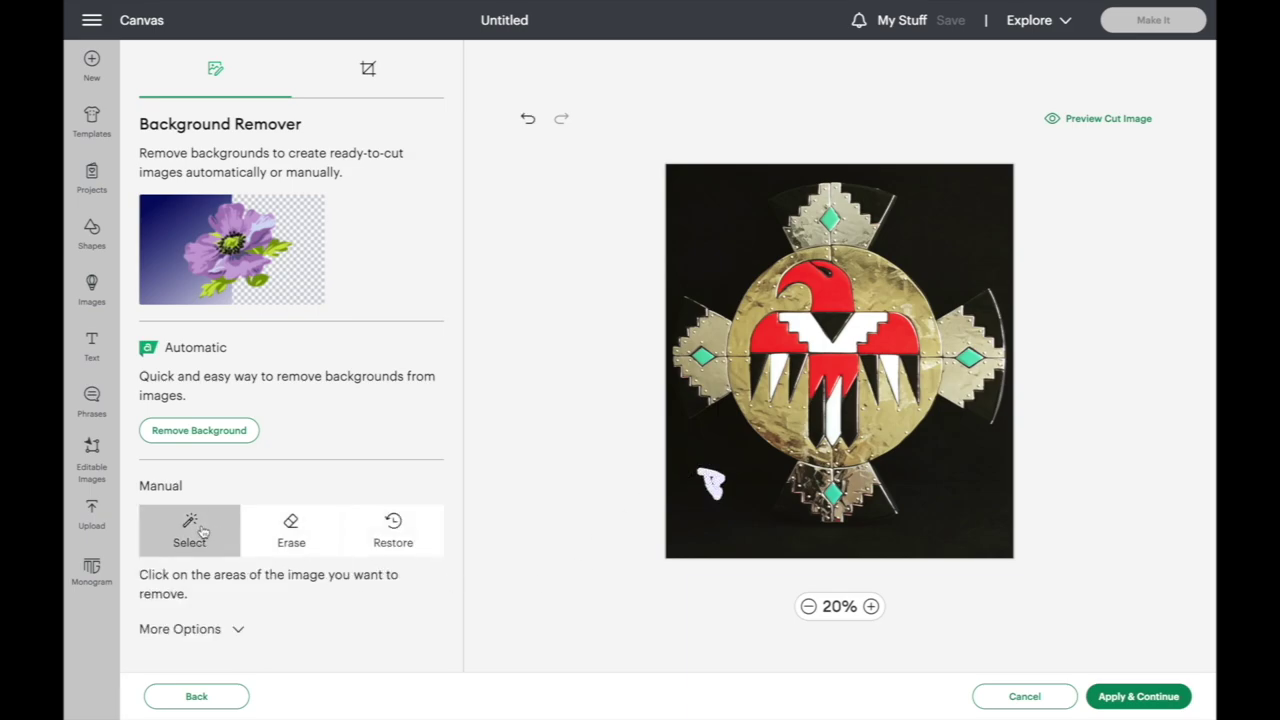
{"action": "left_click", "coordinate": [761, 535]}
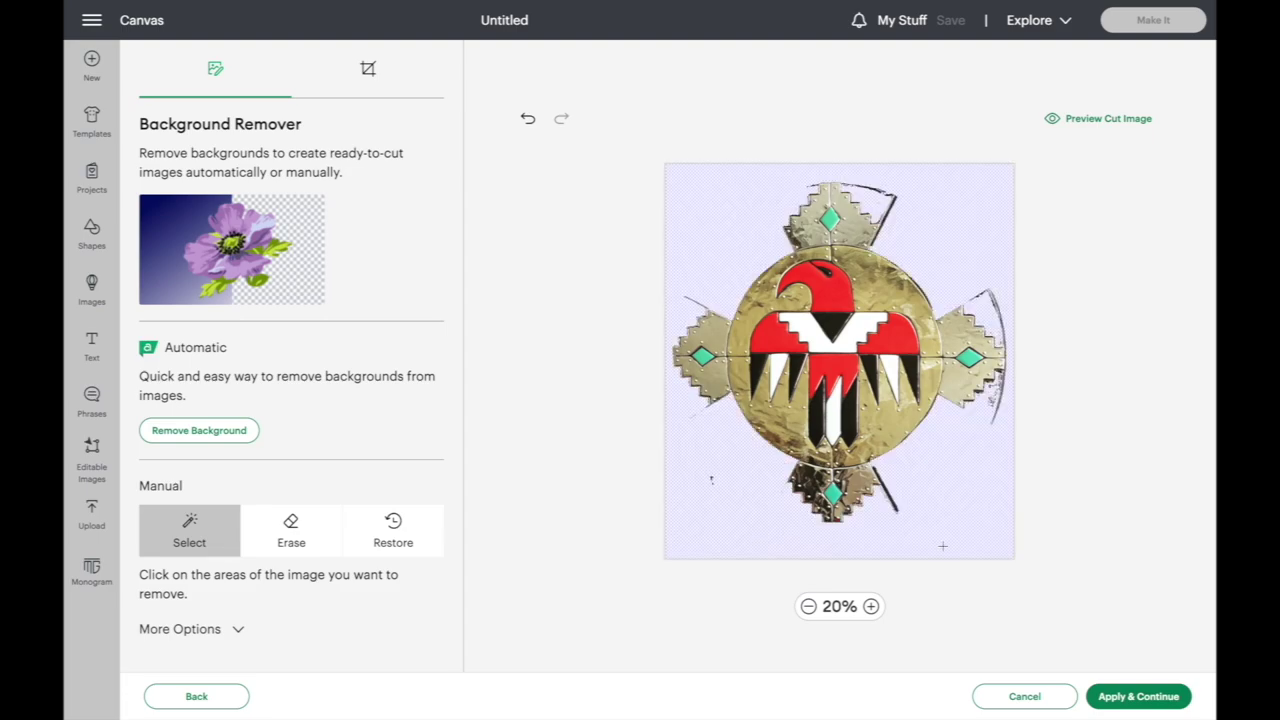
{"action": "left_click", "coordinate": [288, 528]}
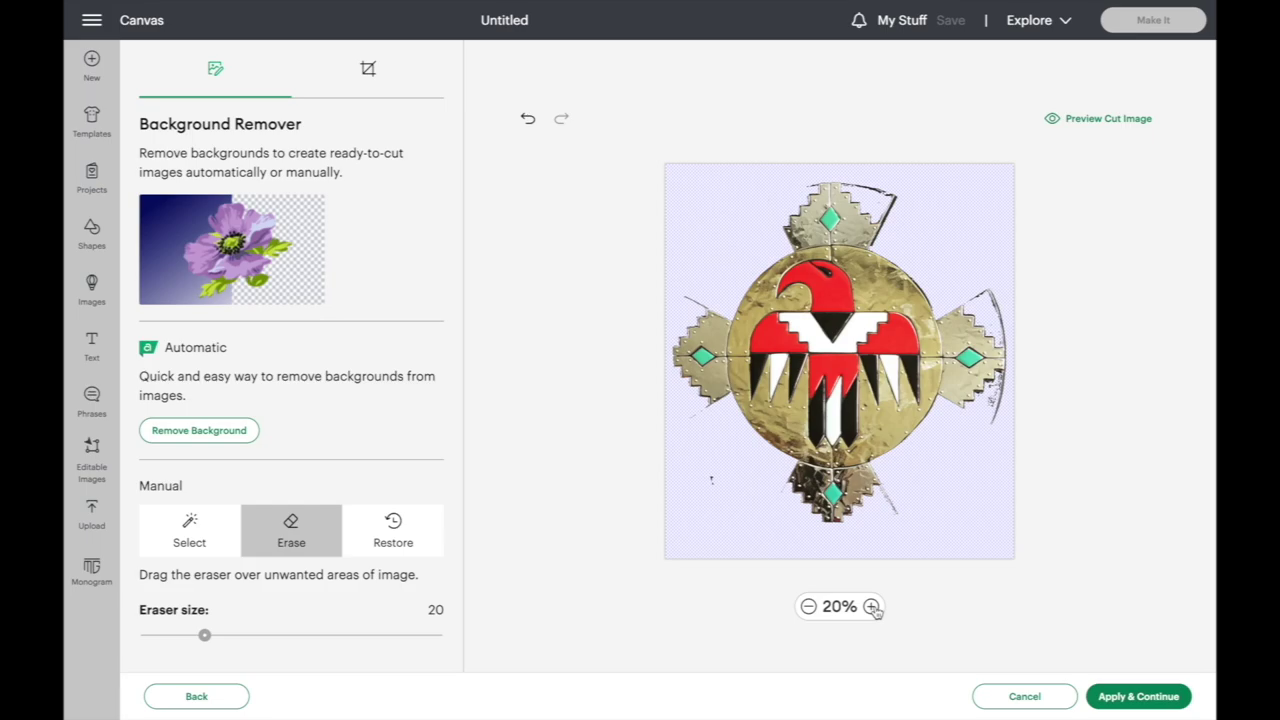
{"action": "left_click", "coordinate": [872, 607]}
- Erase the stray lines and dark speckles at the emblem's left tip and right stepped edge
{"action": "left_click", "coordinate": [872, 607]}
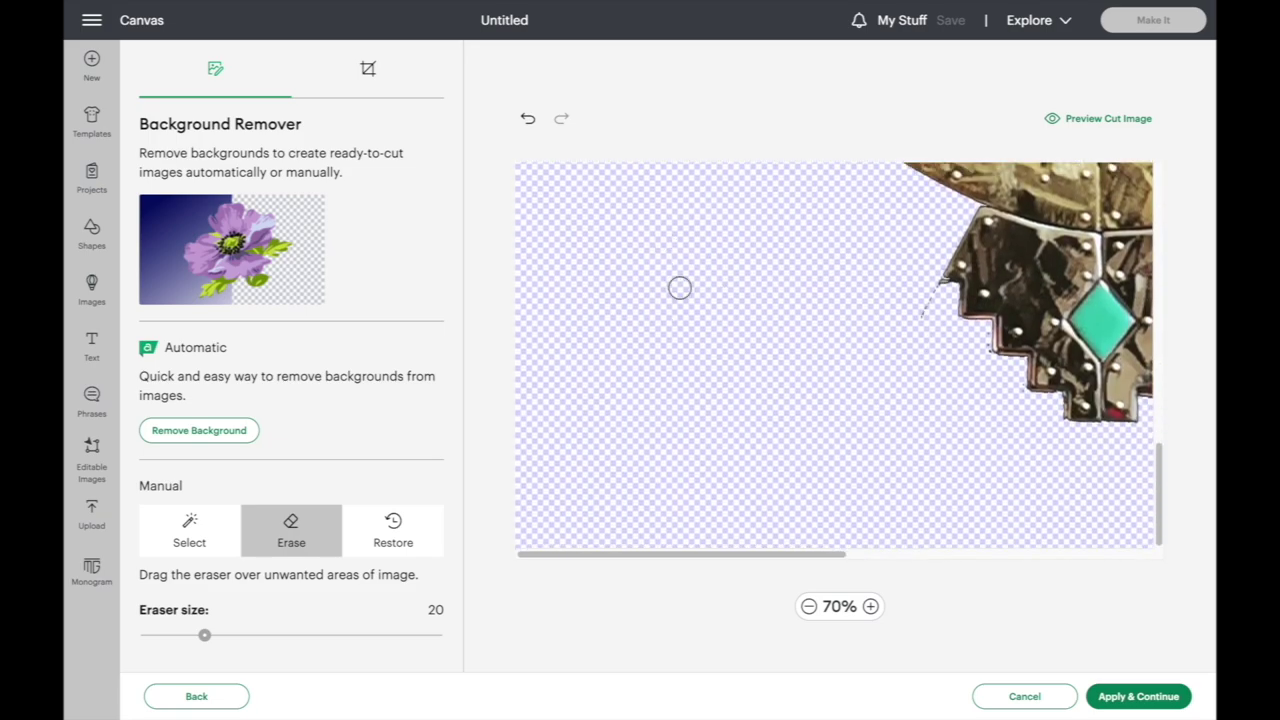
{"action": "left_click_drag", "start_coordinate": [914, 321], "coordinate": [931, 294]}
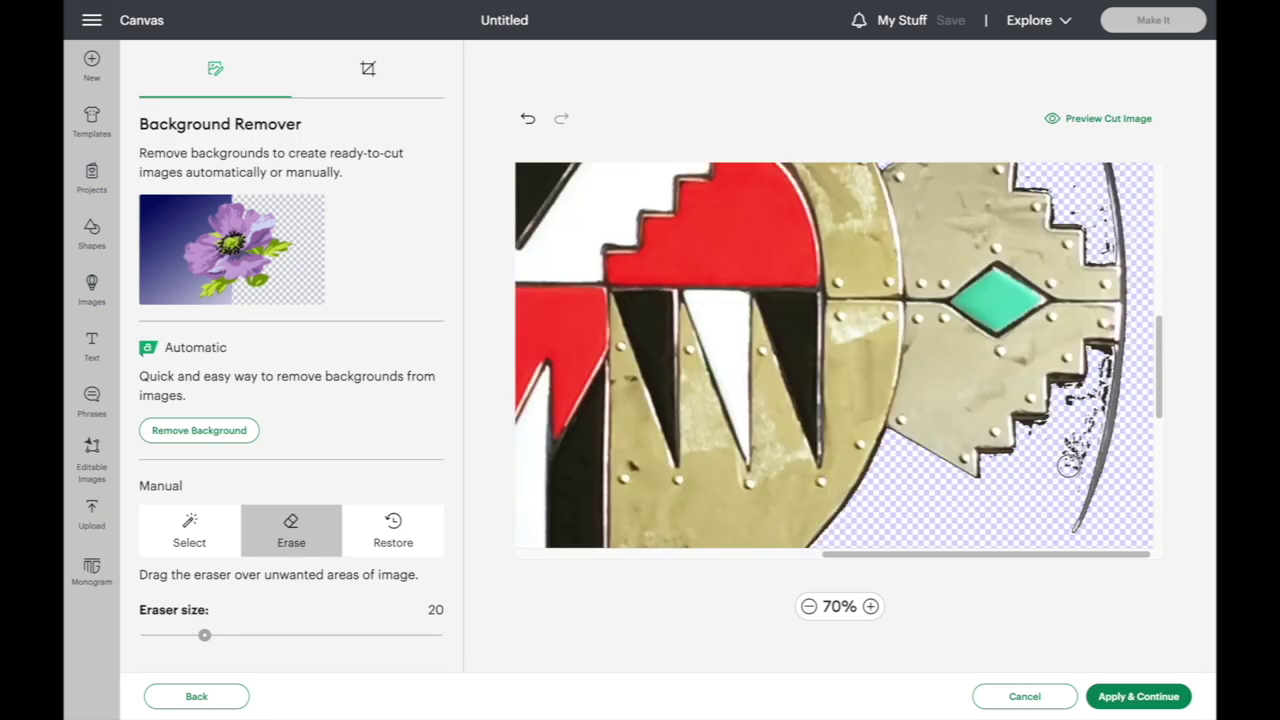
{"action": "scroll", "coordinate": [1068, 462], "scroll_direction": "down", "scroll_amount": 1}
{"action": "mouse_move", "coordinate": [1068, 466]}
{"action": "left_mouse_down"}
{"action": "mouse_move", "coordinate": [1088, 470]}
{"action": "mouse_move", "coordinate": [1077, 487]}
{"action": "mouse_move", "coordinate": [1118, 321]}
{"action": "mouse_move", "coordinate": [1111, 338]}
{"action": "left_mouse_up"}
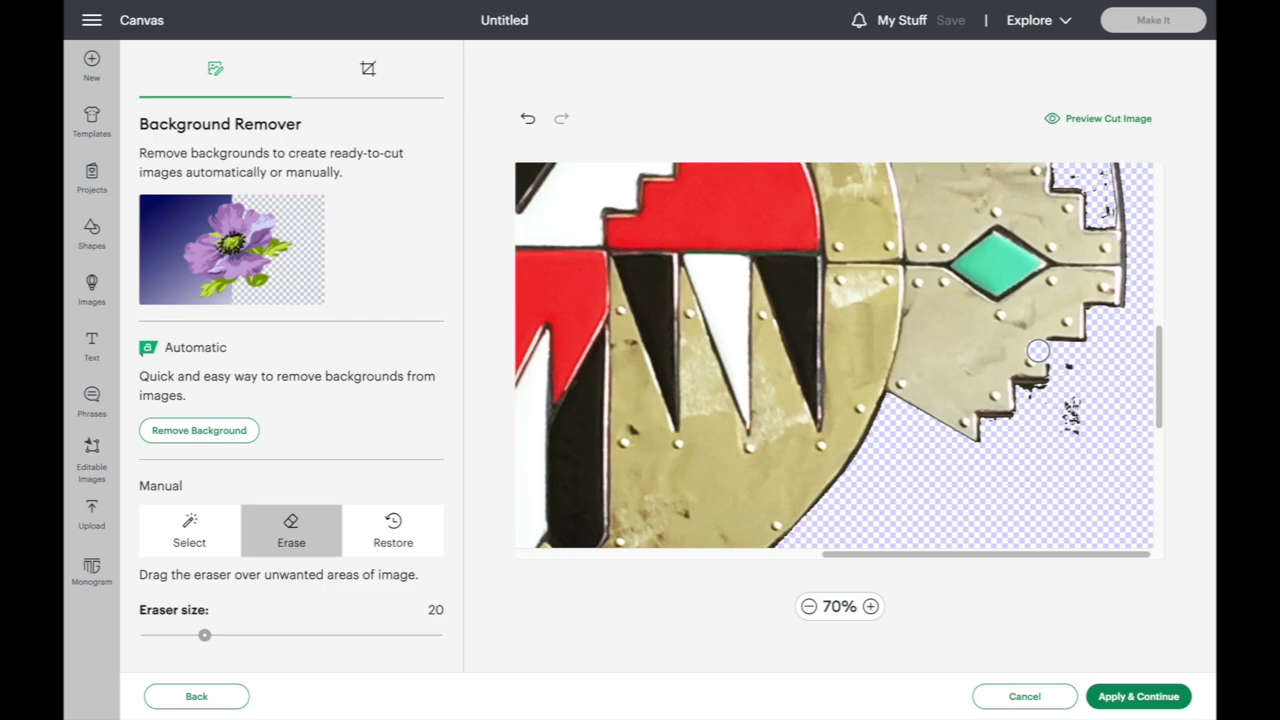
{"action": "key", "text": "ctrl+z"}
{"action": "left_click_drag", "start_coordinate": [1104, 413], "coordinate": [1106, 418]}
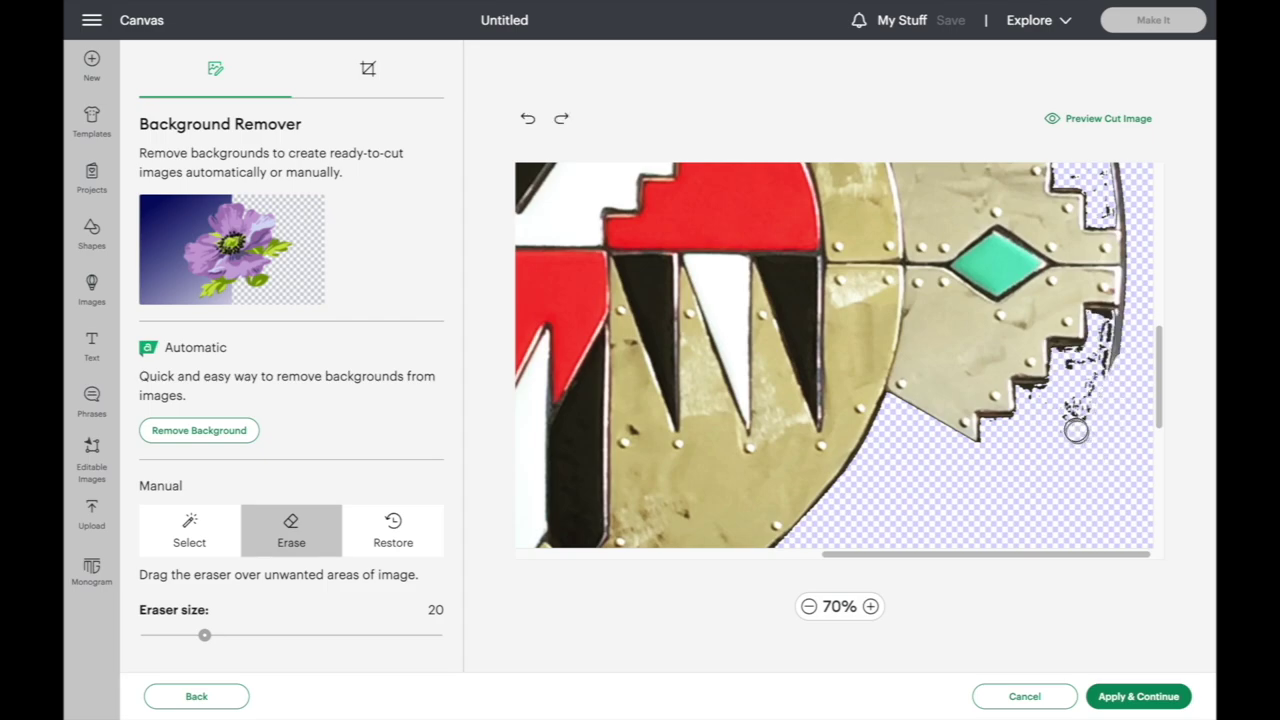
{"action": "left_click_drag", "start_coordinate": [1043, 490], "coordinate": [1088, 394]}
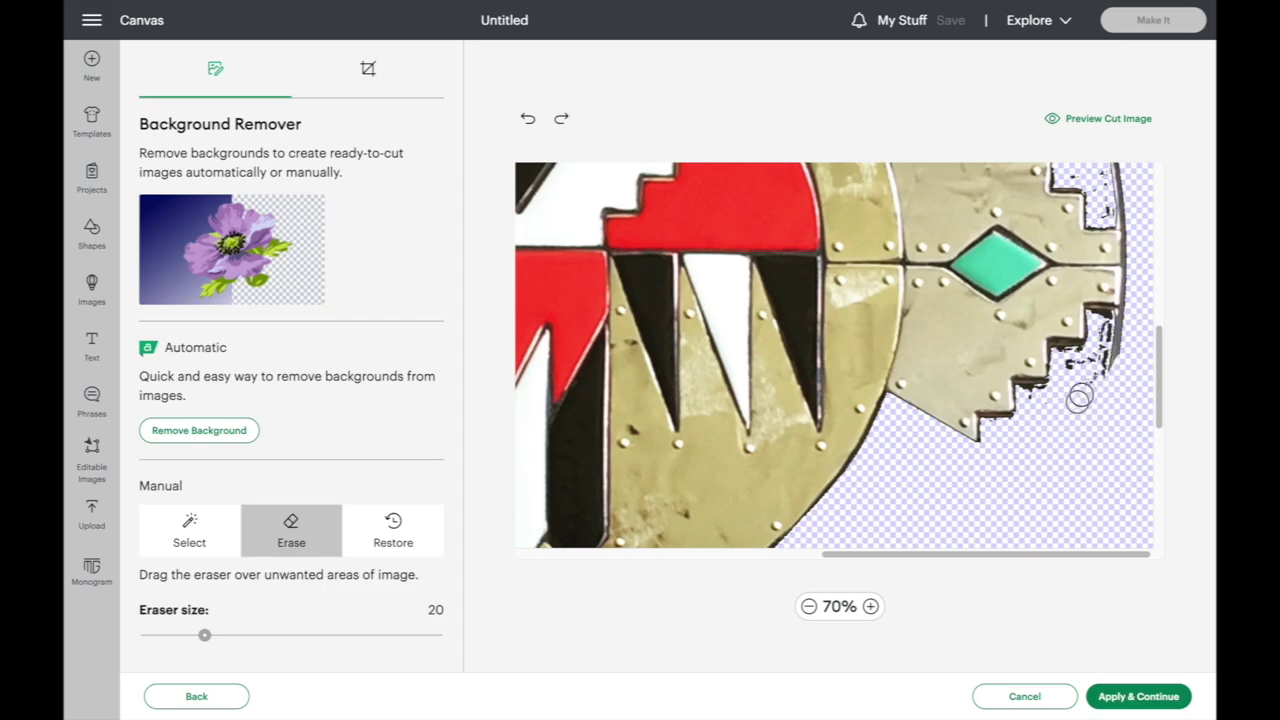
{"action": "scroll", "coordinate": [1104, 373], "scroll_direction": "up", "scroll_amount": 3}
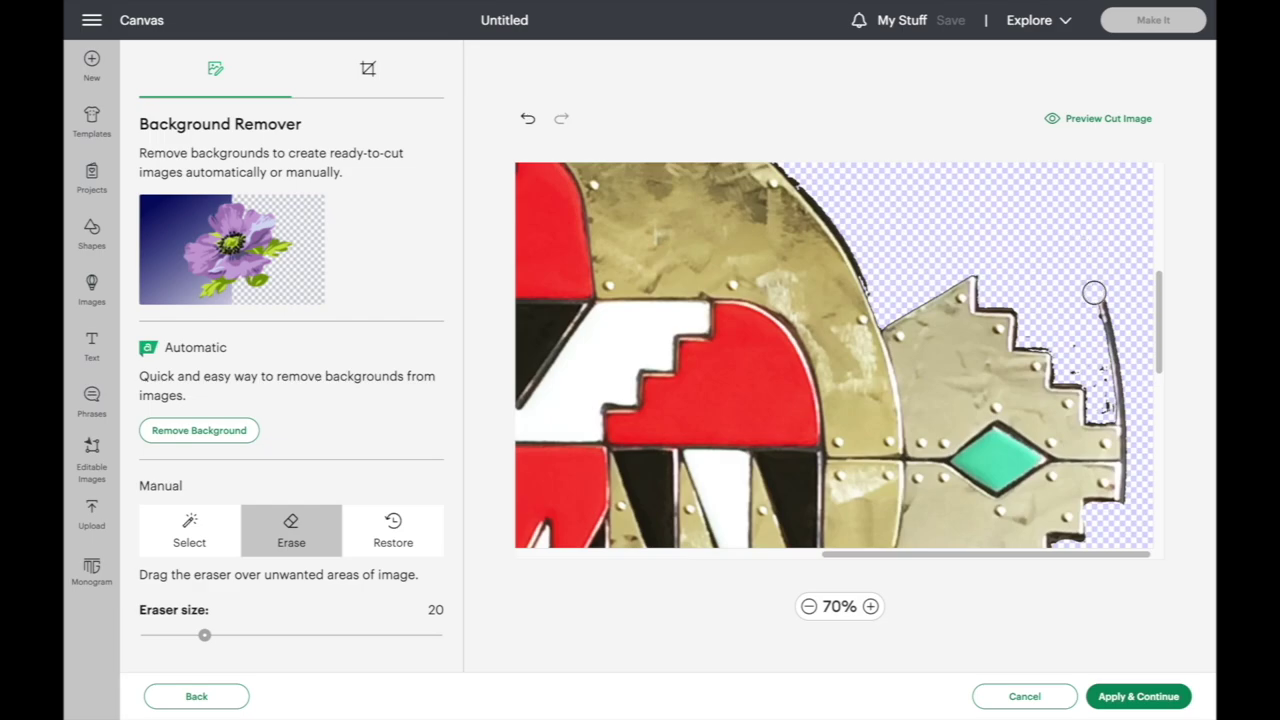
- With the cut preview shown, erase the thin stray line and diagonal strip beside the top point
{"action": "left_click", "coordinate": [1108, 120]}
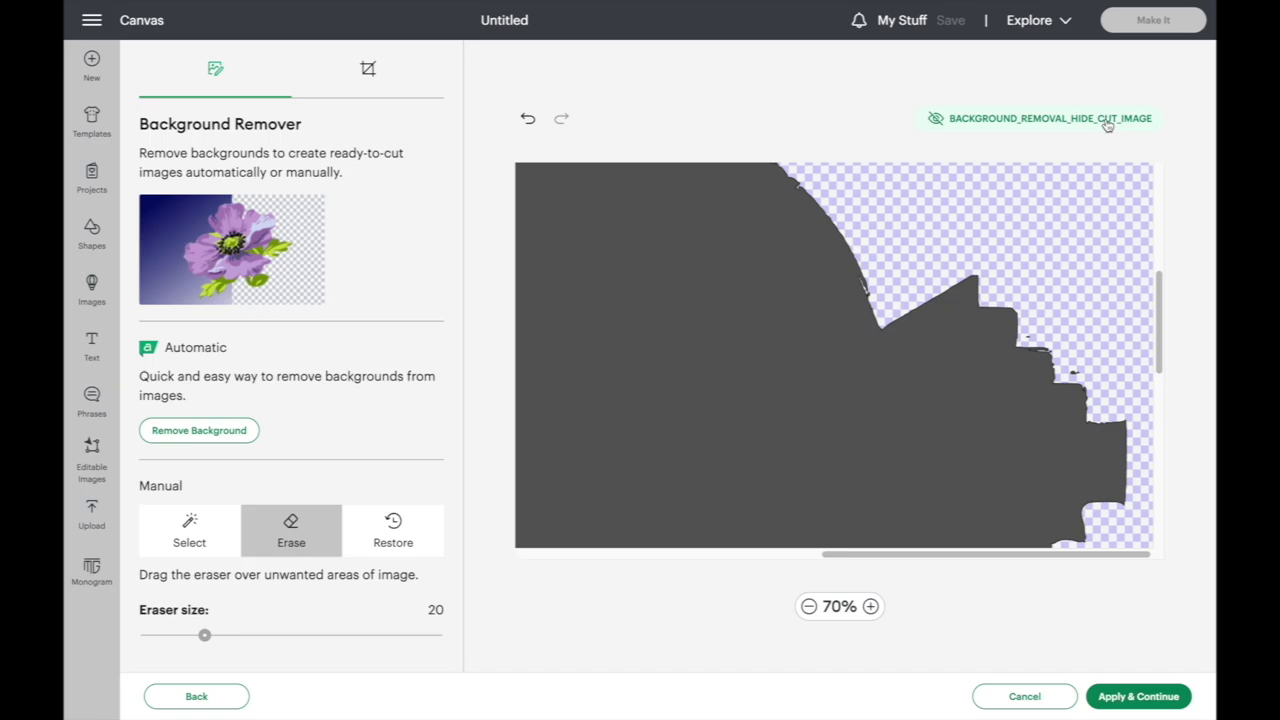
{"action": "left_click", "coordinate": [808, 607]}
{"action": "left_click", "coordinate": [808, 607]}
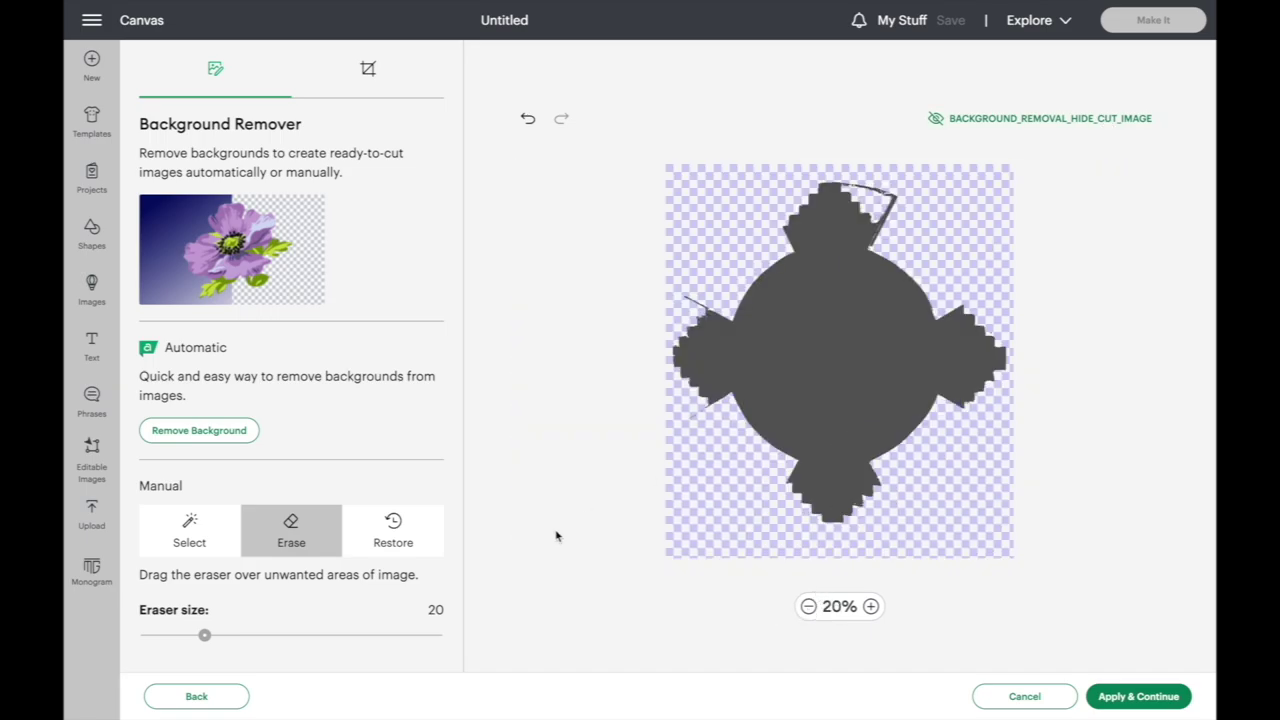
{"action": "left_click", "coordinate": [870, 606]}
{"action": "left_click", "coordinate": [870, 606]}
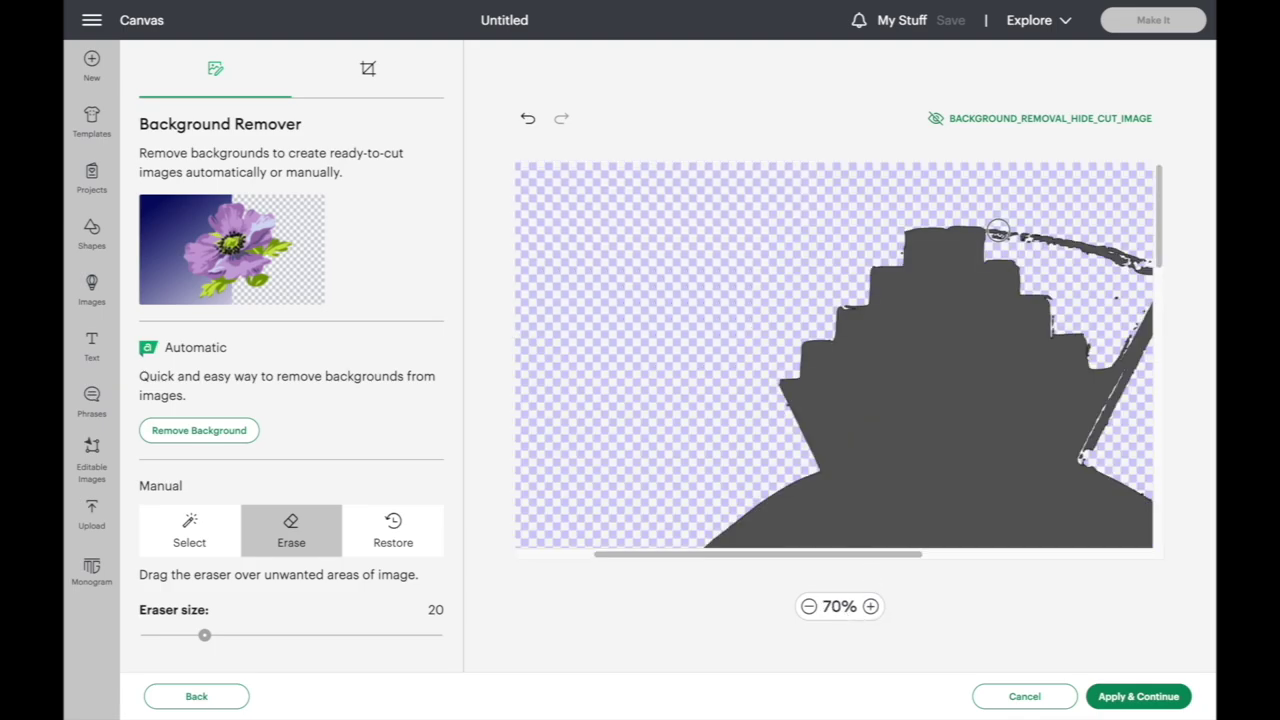
{"action": "left_click_drag", "start_coordinate": [998, 231], "coordinate": [1120, 251]}
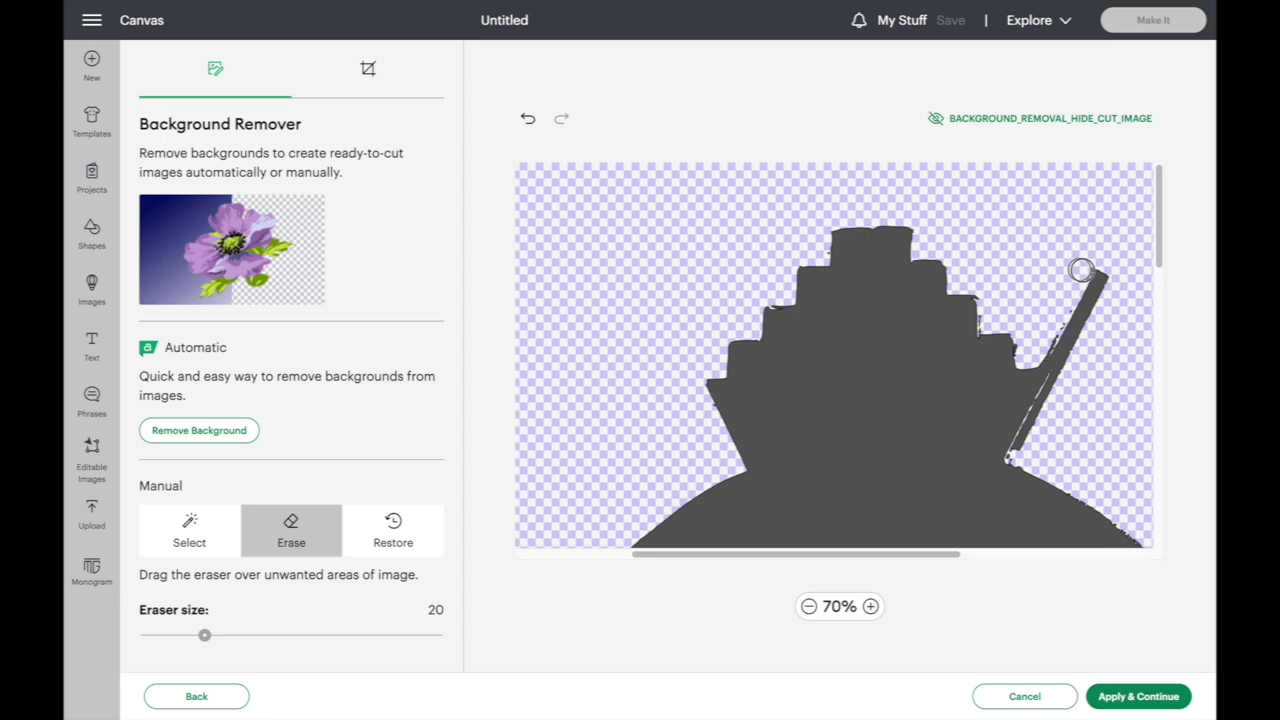
{"action": "left_click_drag", "start_coordinate": [1081, 270], "coordinate": [1084, 267]}
{"action": "left_click", "coordinate": [1040, 121]}
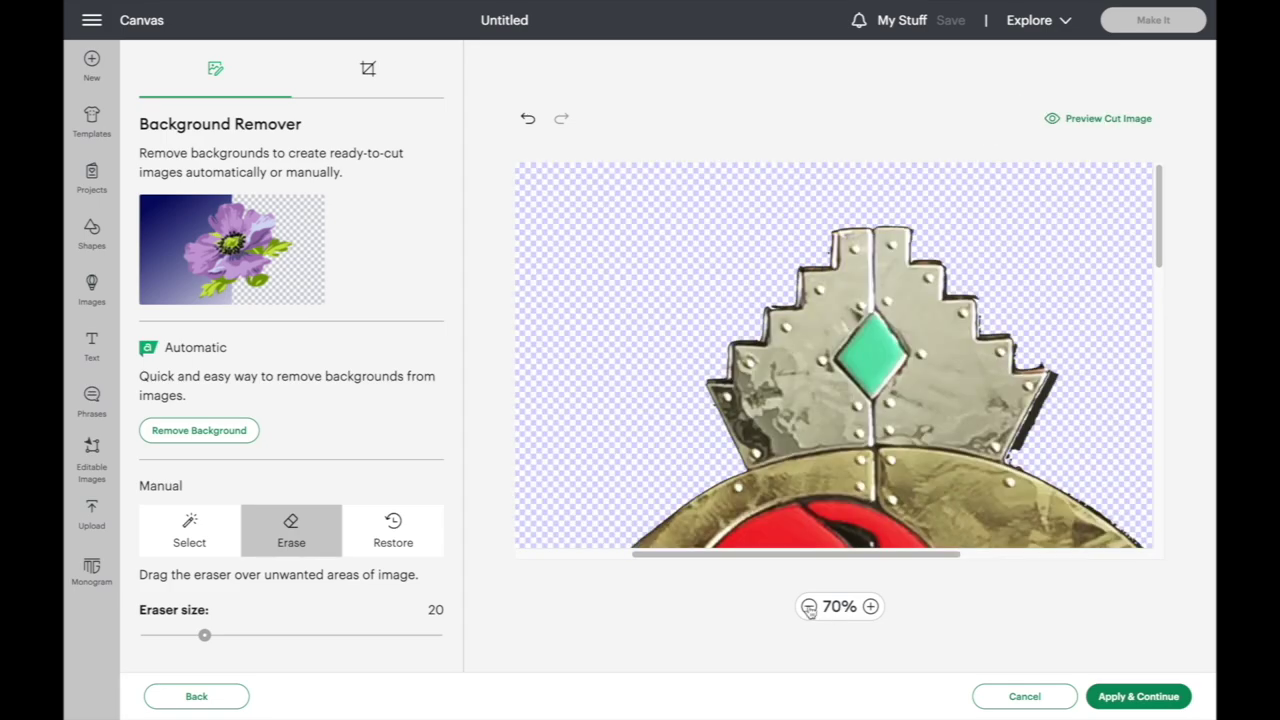
{"action": "left_click", "coordinate": [808, 607]}
{"action": "left_click", "coordinate": [808, 607]}
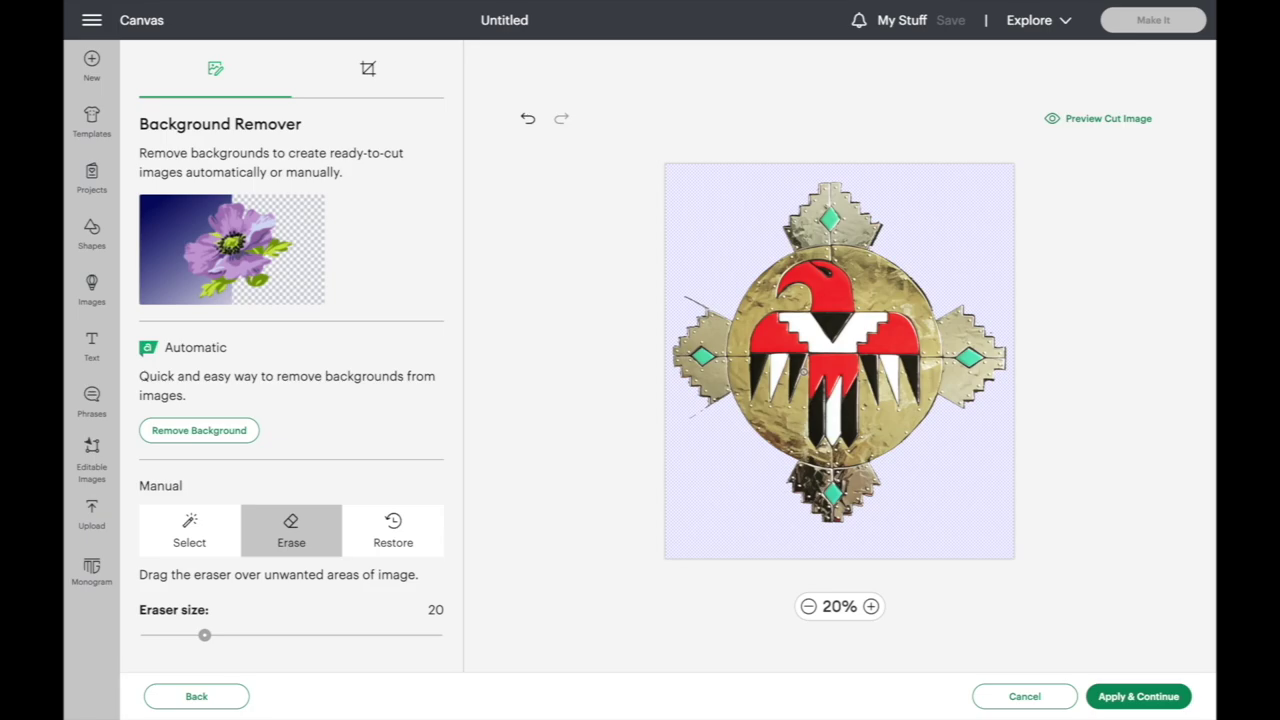
- Using Select, remove the central feather region and the red right wing
{"action": "left_click", "coordinate": [189, 530]}
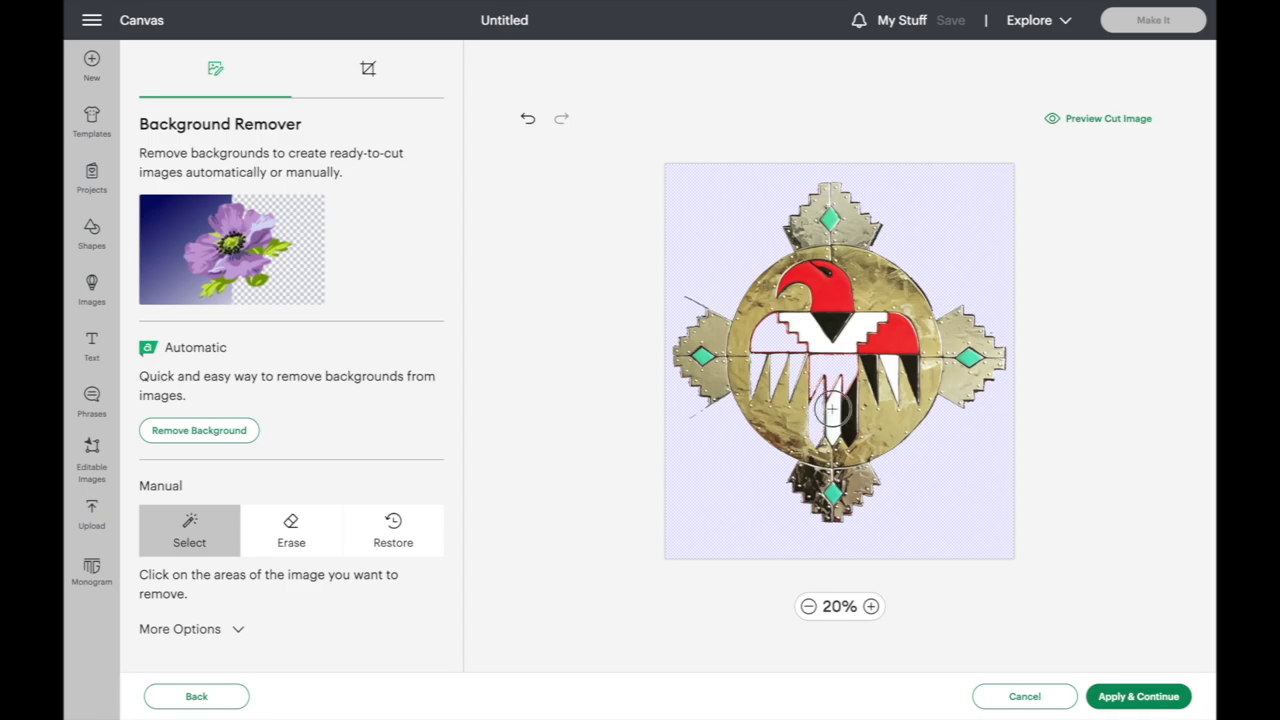
{"action": "left_click", "coordinate": [831, 409]}
{"action": "left_click", "coordinate": [888, 363]}
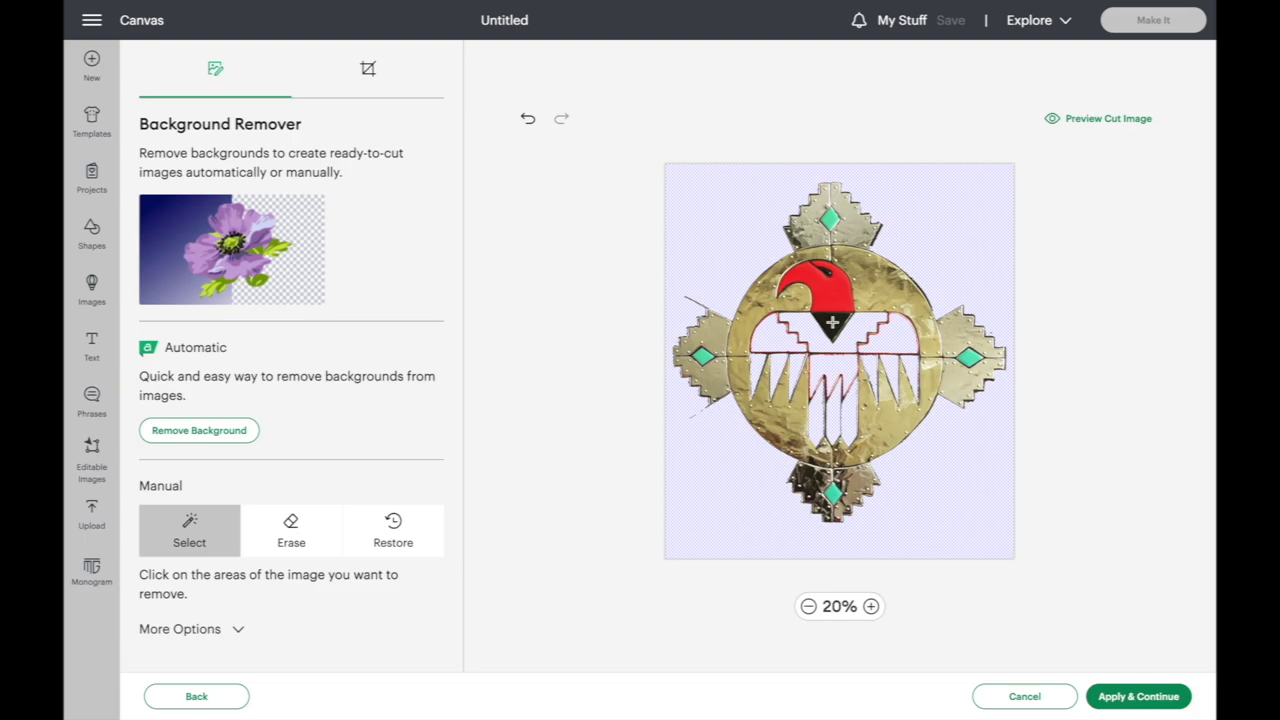
- Remove the black beak triangle and red head, then turn on the cut preview
{"action": "left_click", "coordinate": [832, 322]}
{"action": "left_click", "coordinate": [829, 284]}
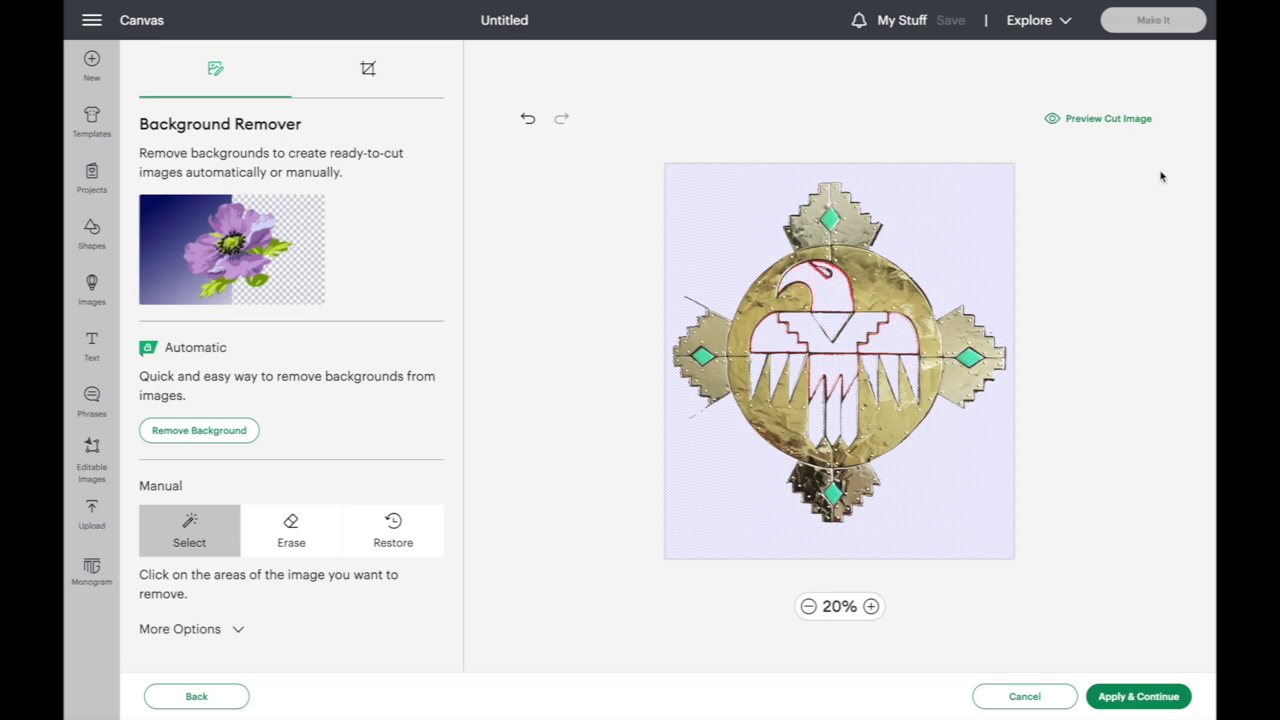
{"action": "left_click", "coordinate": [1110, 118]}
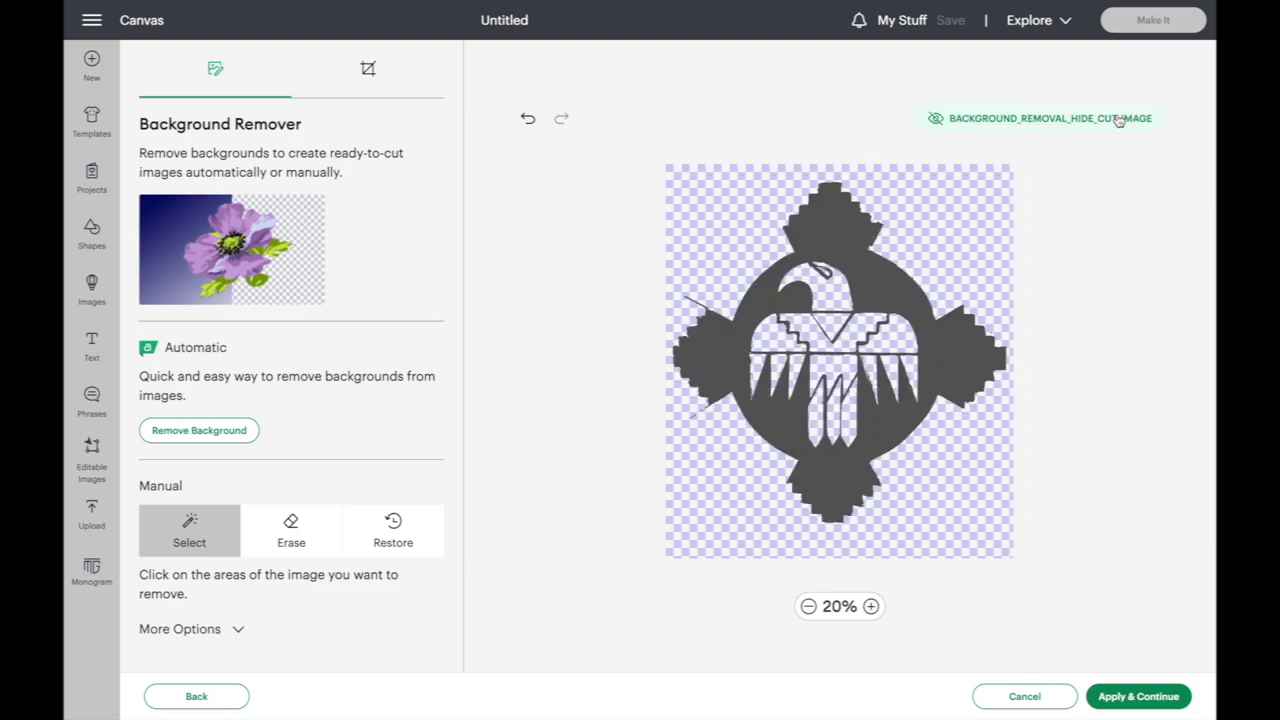
{"action": "scroll", "coordinate": [966, 407], "scroll_direction": "up", "scroll_amount": 5}
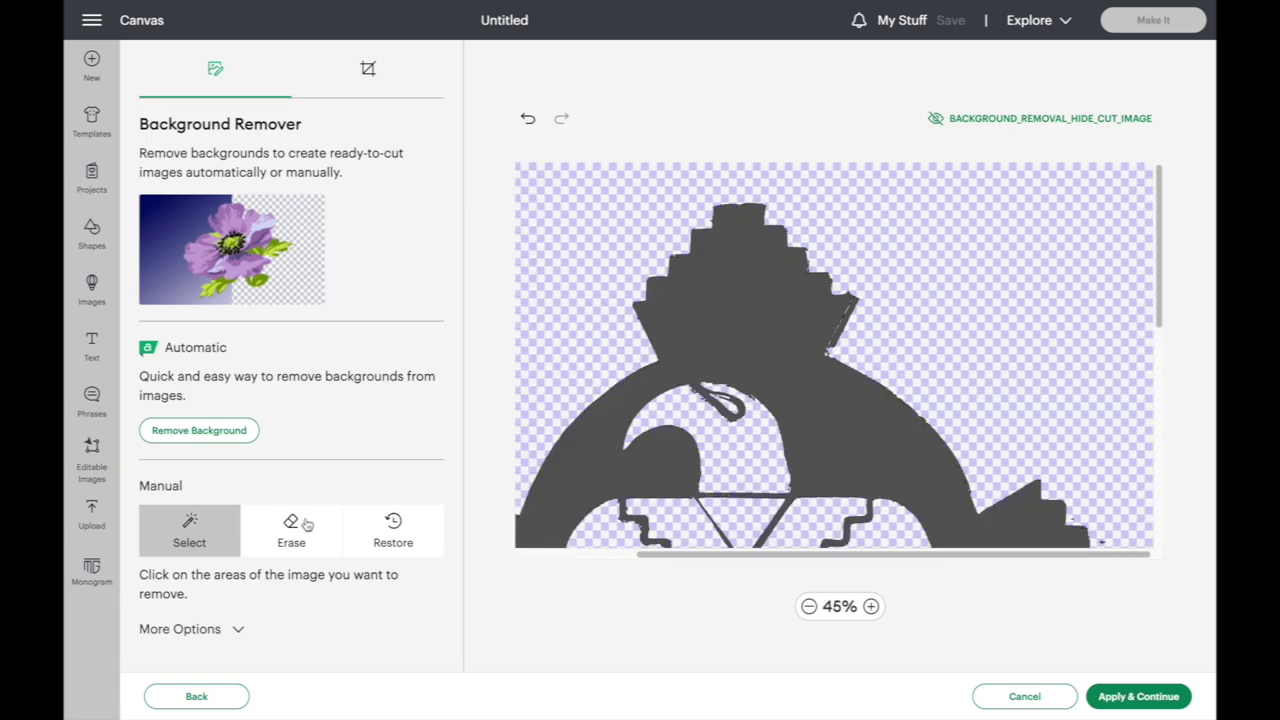
- Erase leftover stray lines in the inner arch, left edge and below the wing
{"action": "left_click", "coordinate": [291, 528]}
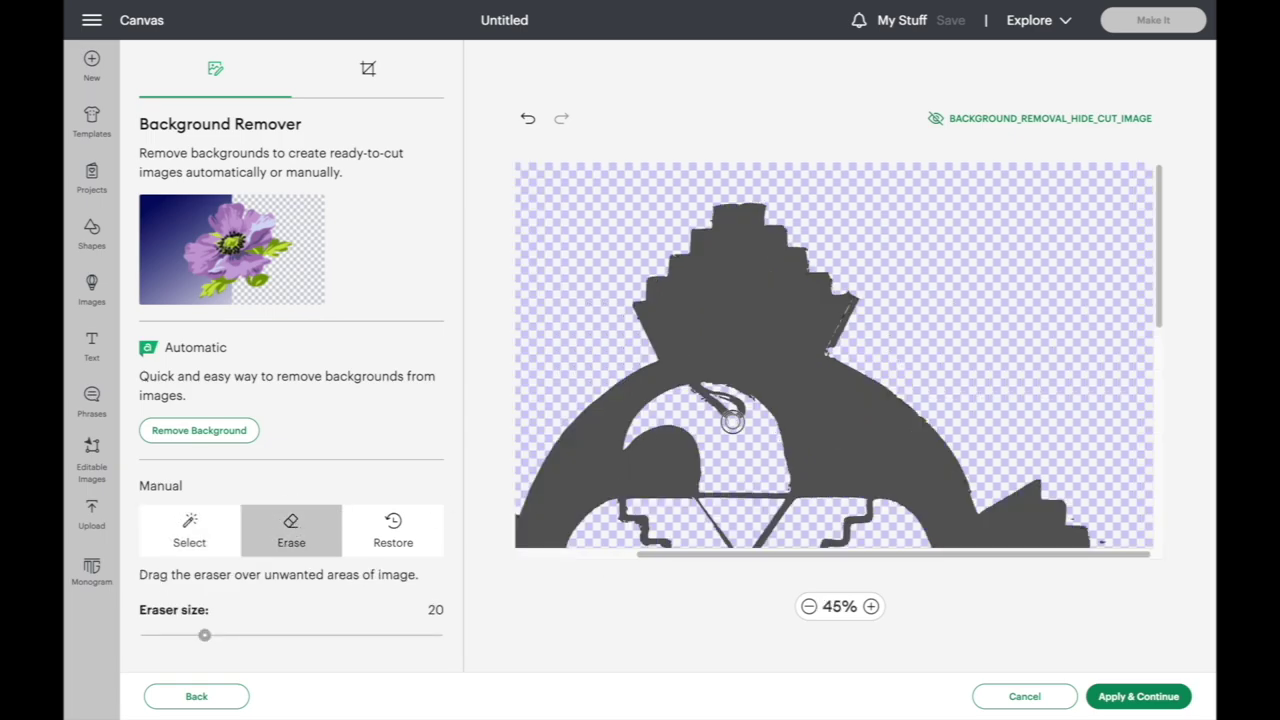
{"action": "mouse_move", "coordinate": [730, 420]}
{"action": "left_mouse_down"}
{"action": "mouse_move", "coordinate": [704, 398]}
{"action": "mouse_move", "coordinate": [749, 409]}
{"action": "mouse_move", "coordinate": [694, 392]}
{"action": "mouse_move", "coordinate": [703, 407]}
{"action": "left_mouse_up"}
{"action": "scroll", "coordinate": [703, 407], "scroll_direction": "down", "scroll_amount": 3}
{"action": "mouse_move", "coordinate": [705, 340]}
{"action": "left_mouse_down"}
{"action": "mouse_move", "coordinate": [774, 337]}
{"action": "mouse_move", "coordinate": [768, 376]}
{"action": "mouse_move", "coordinate": [730, 395]}
{"action": "mouse_move", "coordinate": [700, 350]}
{"action": "mouse_move", "coordinate": [803, 414]}
{"action": "mouse_move", "coordinate": [868, 350]}
{"action": "left_mouse_up"}
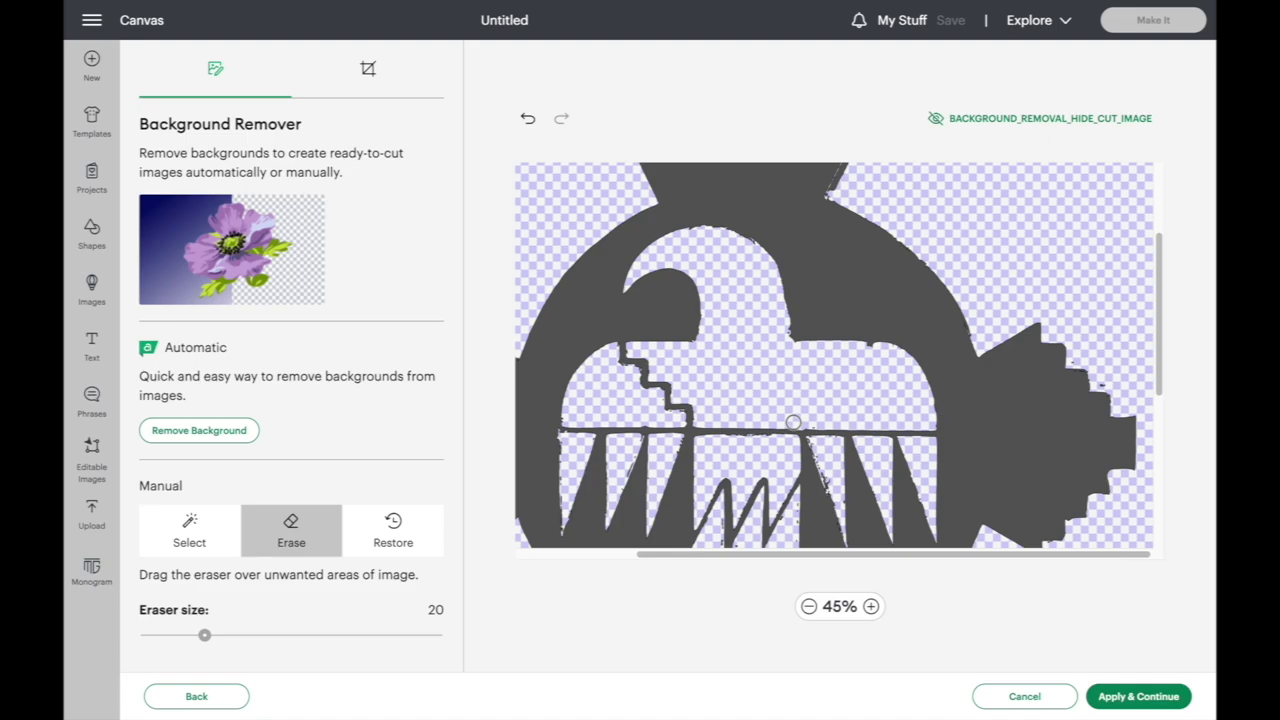
{"action": "scroll", "coordinate": [793, 421], "scroll_direction": "down", "scroll_amount": 5}
{"action": "left_click", "coordinate": [808, 606]}
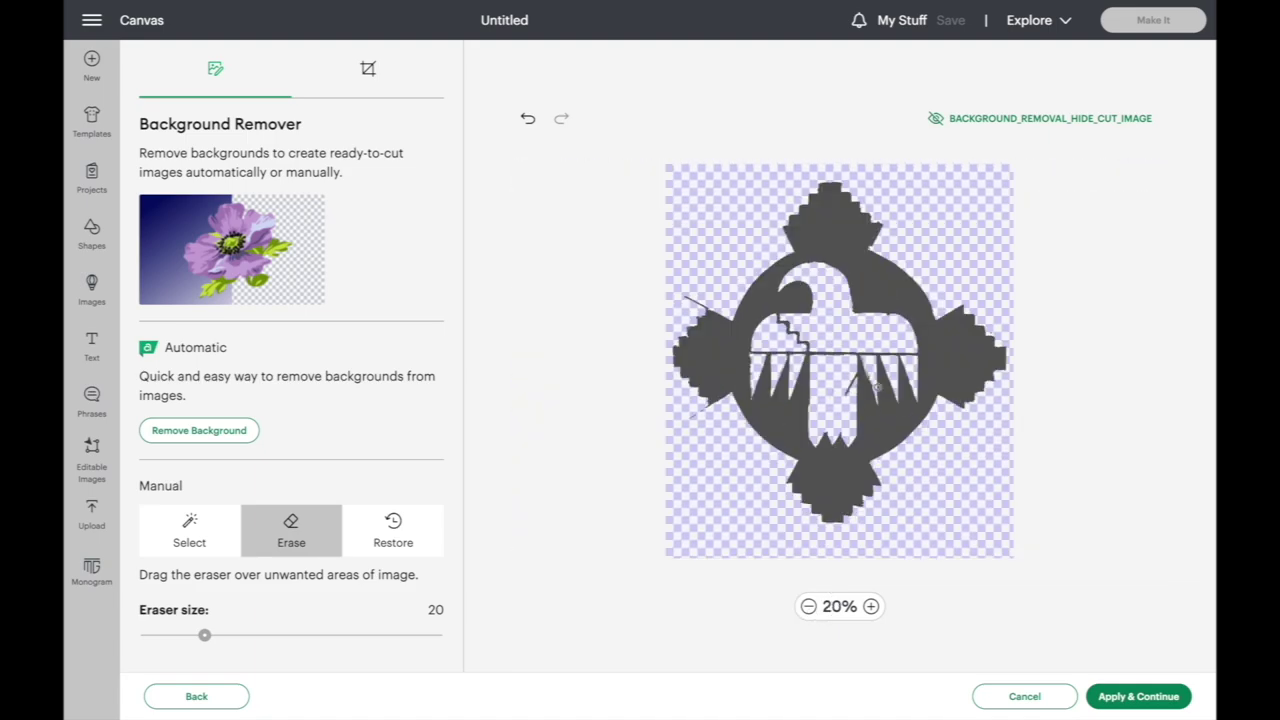
{"action": "left_click_drag", "start_coordinate": [681, 292], "coordinate": [704, 306]}
{"action": "left_click_drag", "start_coordinate": [845, 392], "coordinate": [858, 378]}
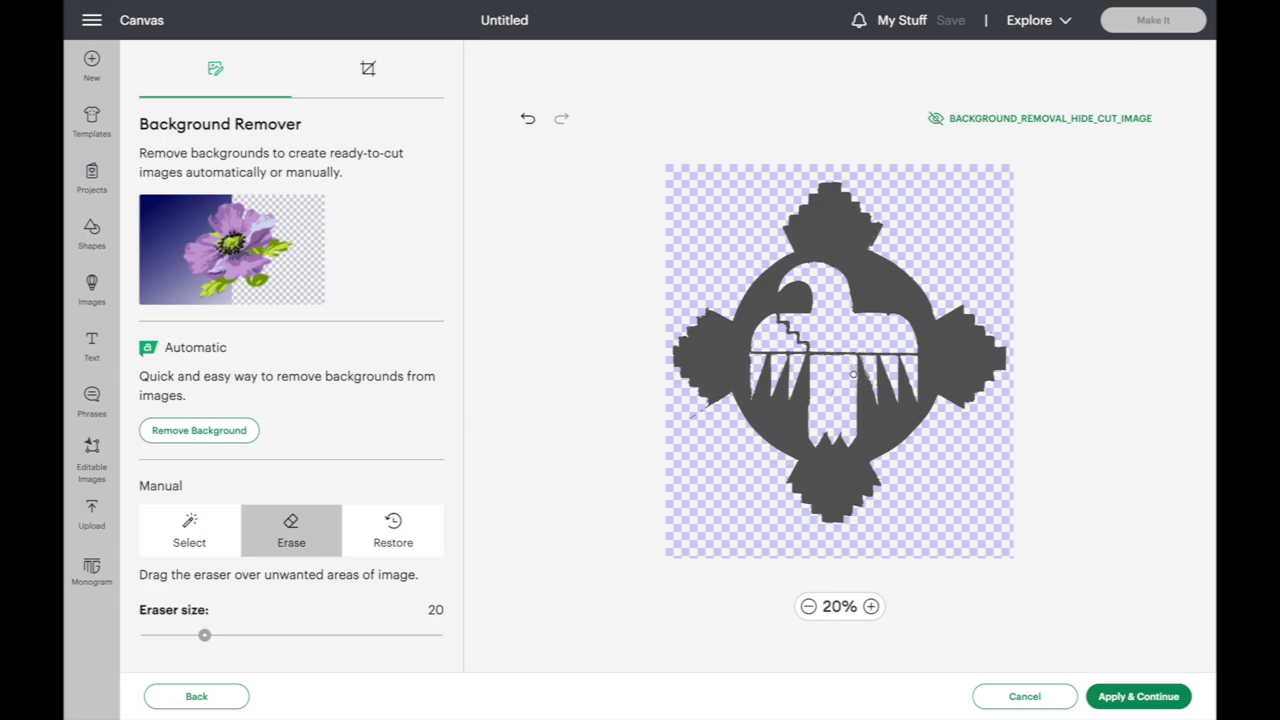
- Apply the background removal and upload the emblem as a Cut Image
{"action": "left_click", "coordinate": [1138, 697]}
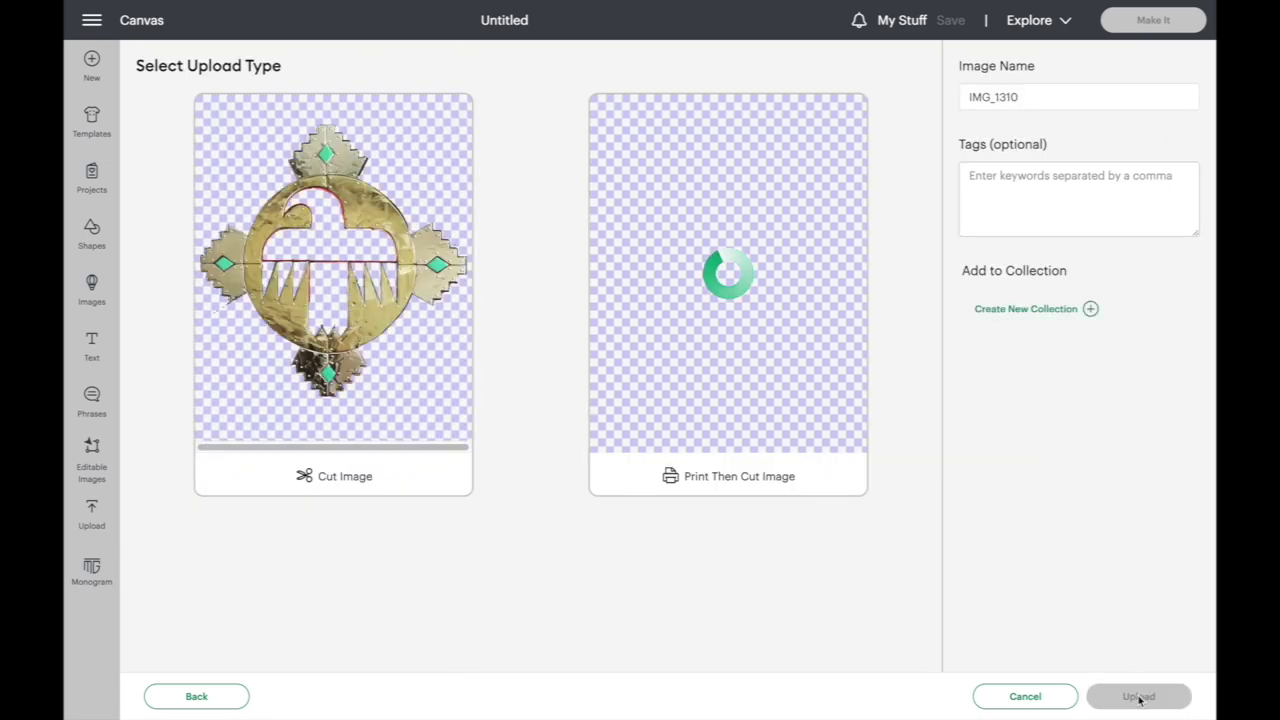
{"action": "left_click", "coordinate": [1140, 699]}
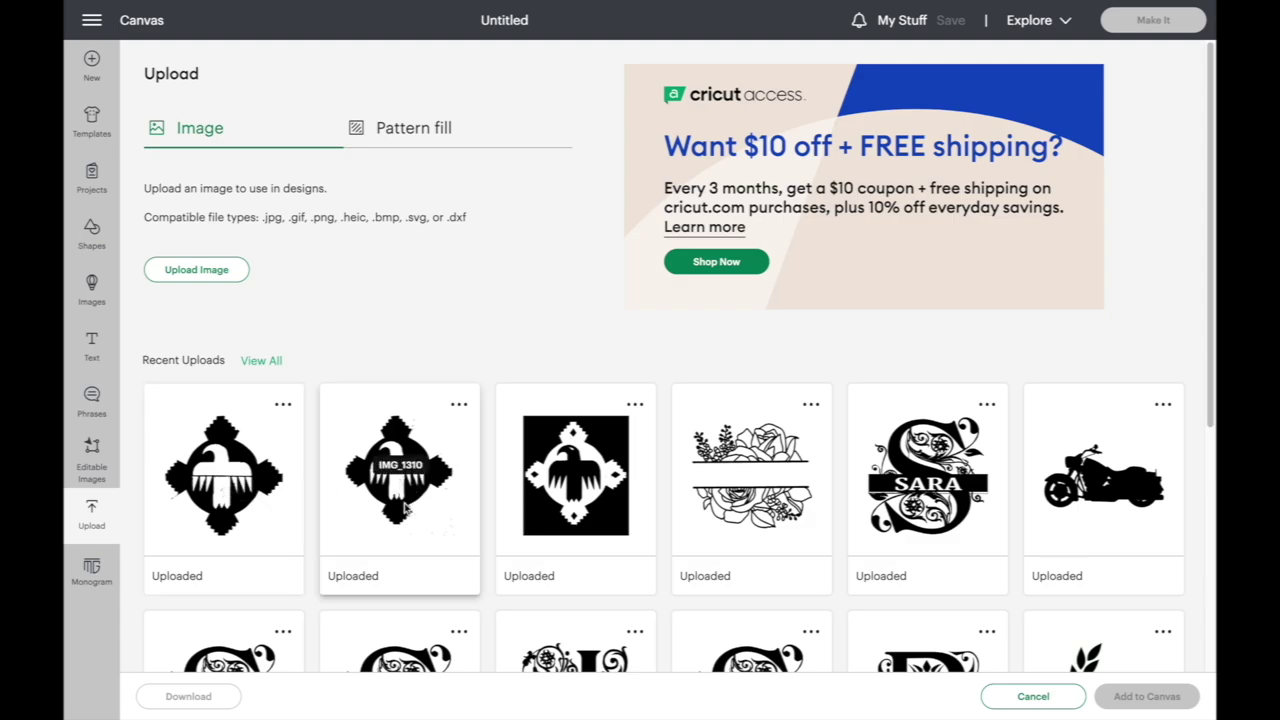
- Add IMG_1310 to the canvas and shrink it to about 0.94 × 1.04 in, top-left
{"action": "left_click", "coordinate": [449, 565]}
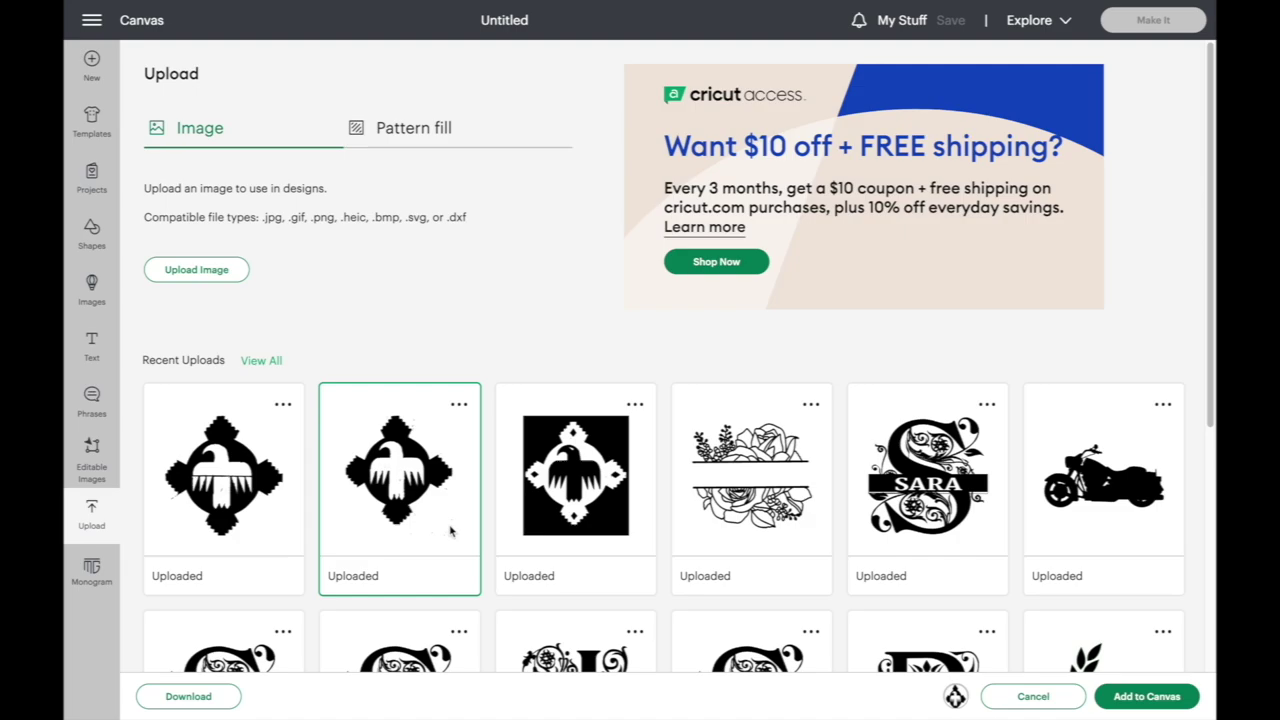
{"action": "left_click", "coordinate": [1150, 698]}
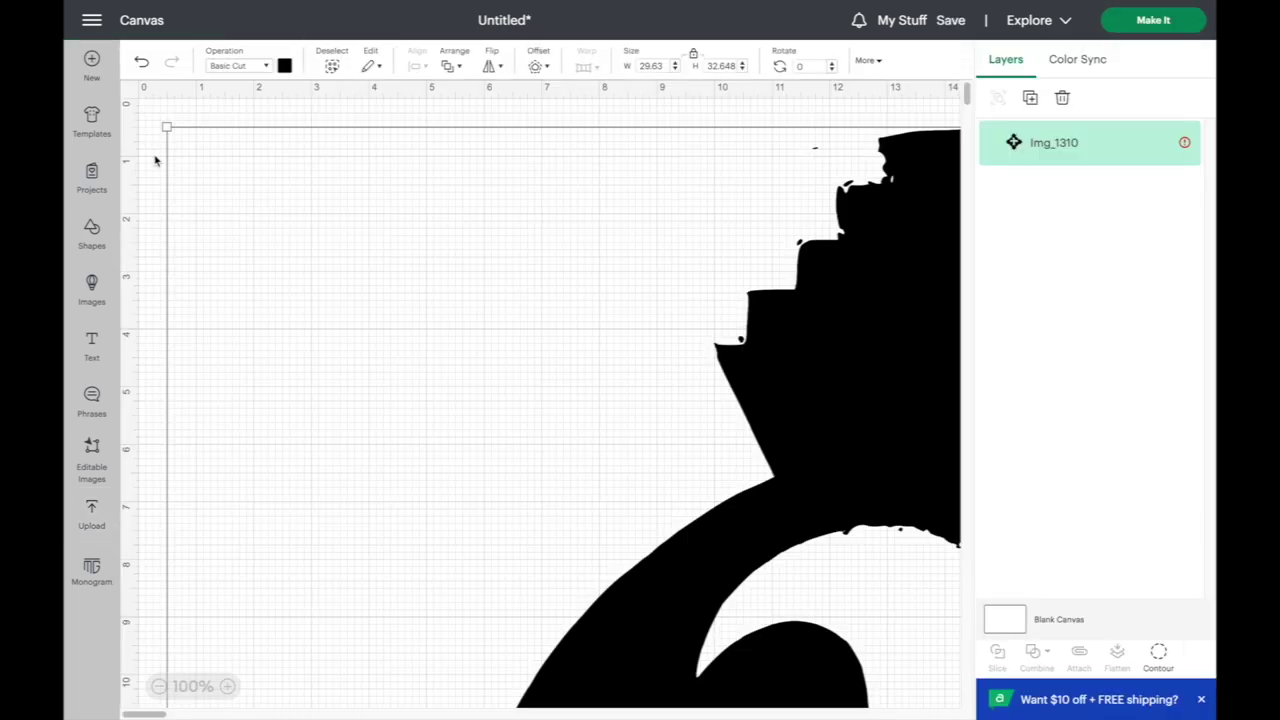
{"action": "left_click_drag", "start_coordinate": [158, 127], "coordinate": [563, 554]}
{"action": "left_click", "coordinate": [797, 678]}
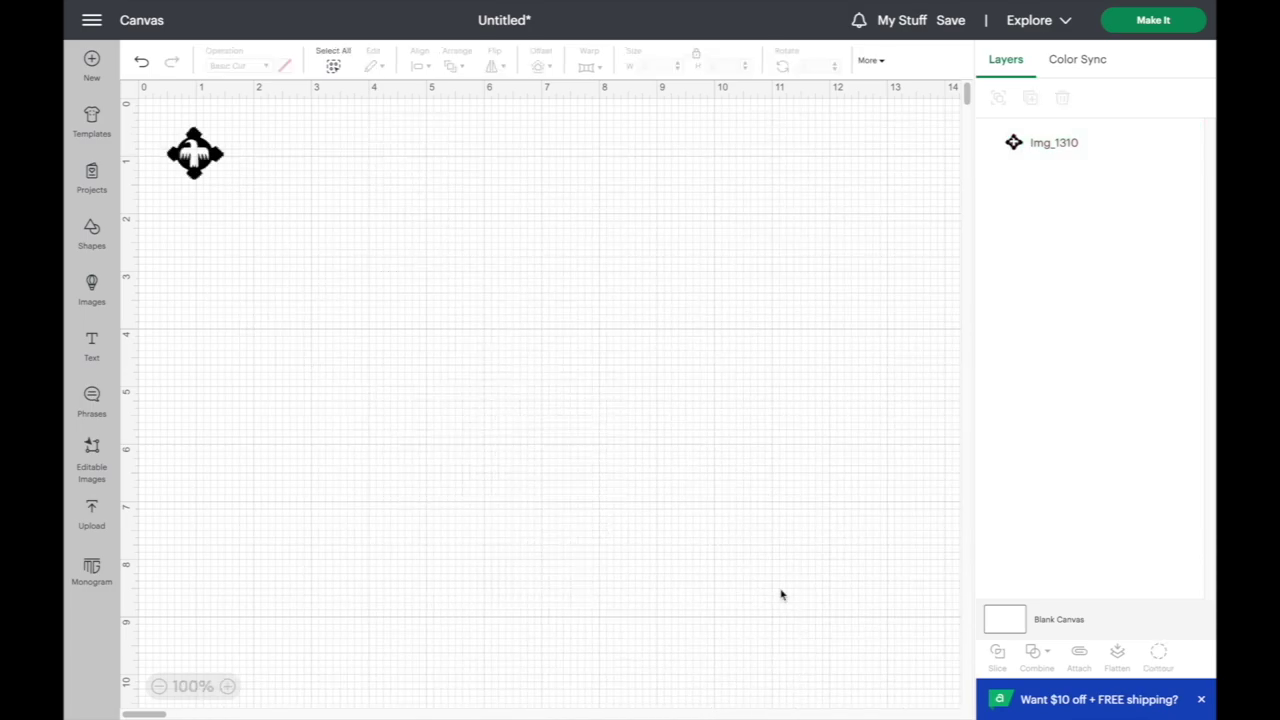
- Hide all the emblem's contours, then restore only the thunderbird cut-out contour
{"action": "left_click", "coordinate": [196, 156]}
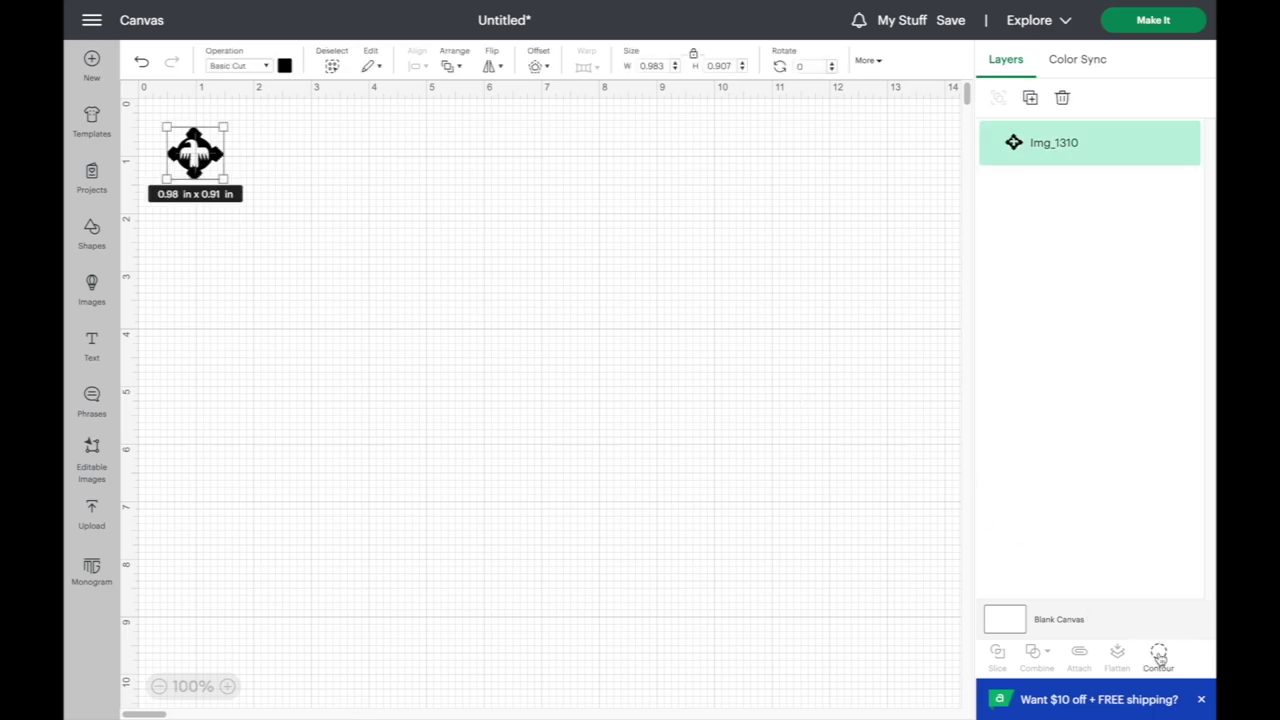
{"action": "left_click", "coordinate": [1159, 655]}
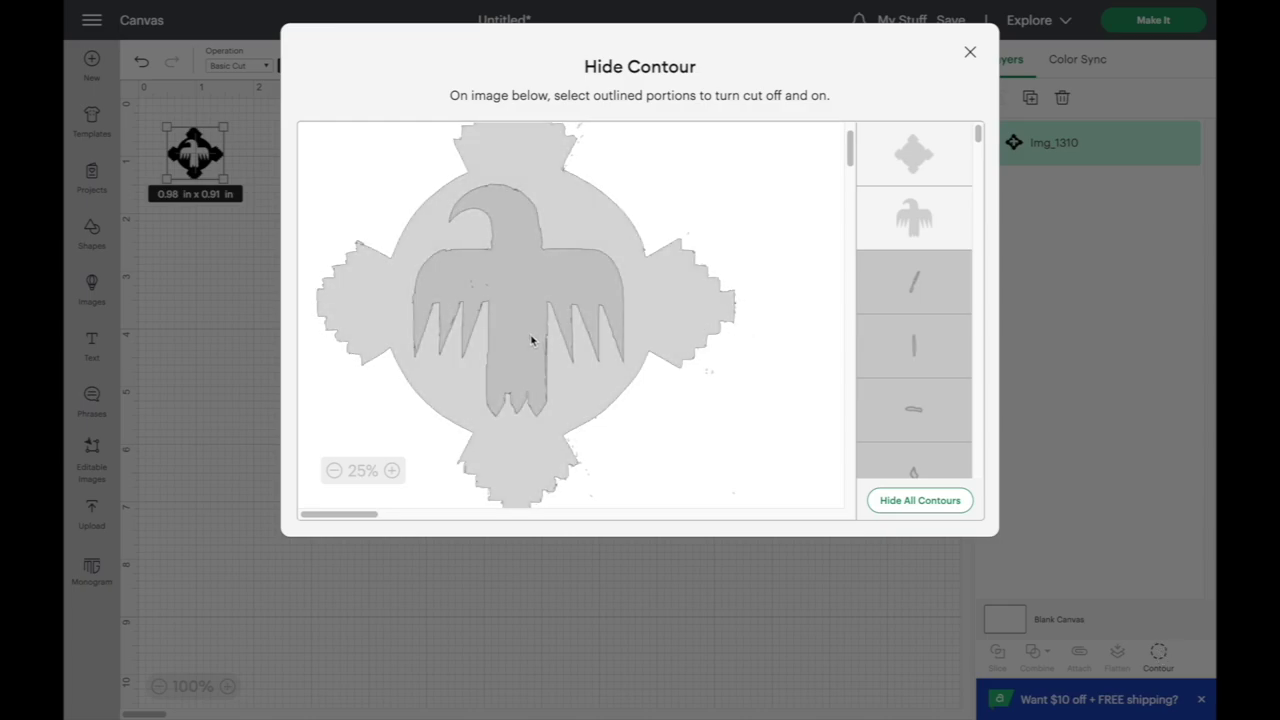
{"action": "left_click", "coordinate": [916, 503]}
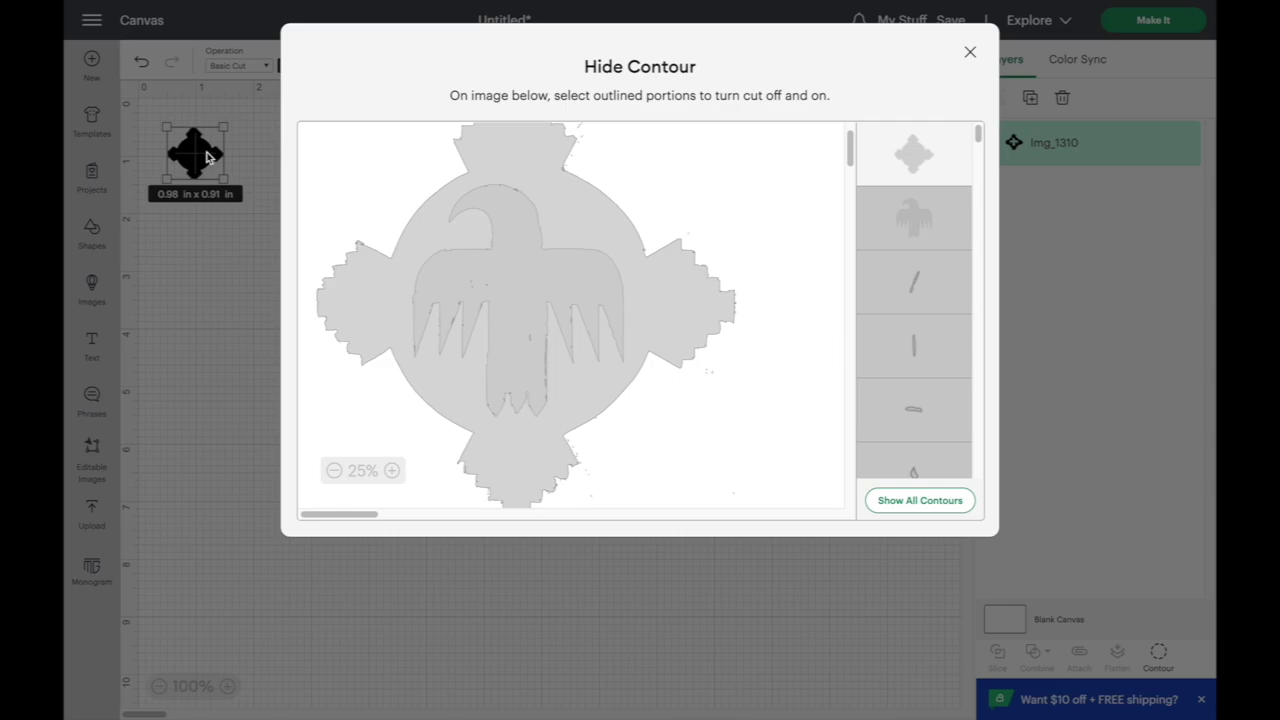
{"action": "left_click", "coordinate": [516, 285]}
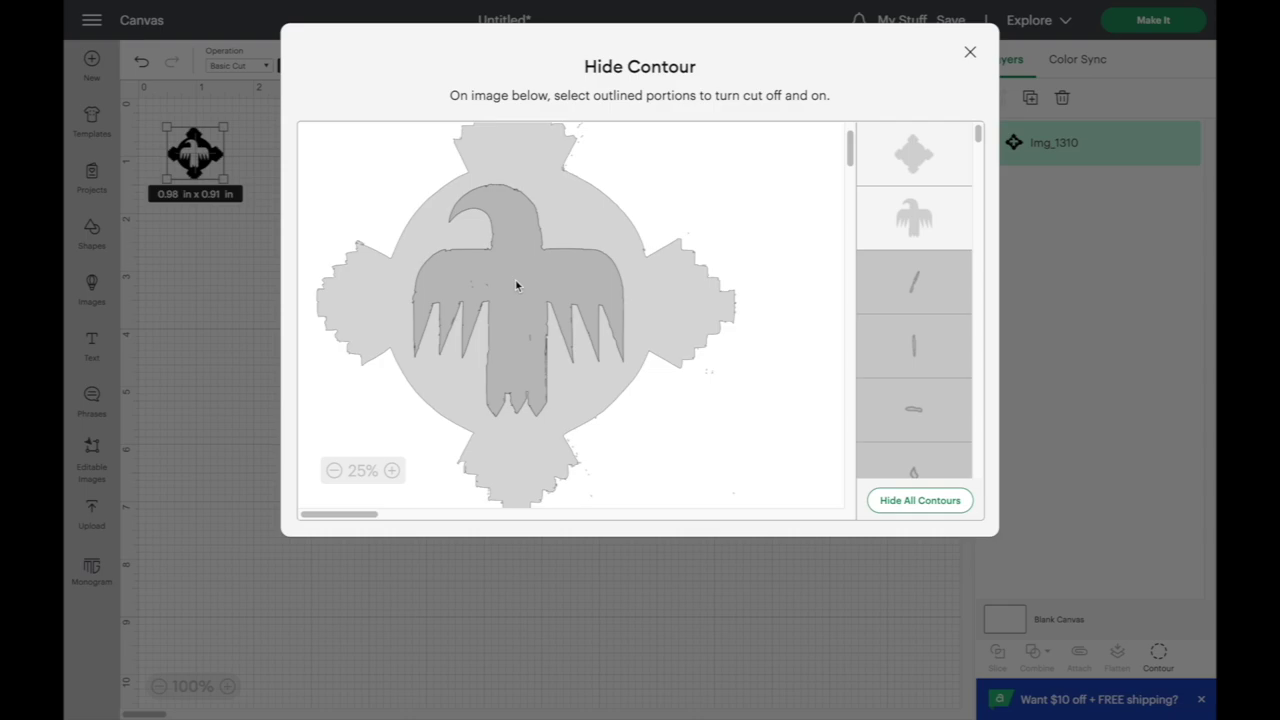
{"action": "left_click", "coordinate": [968, 52]}
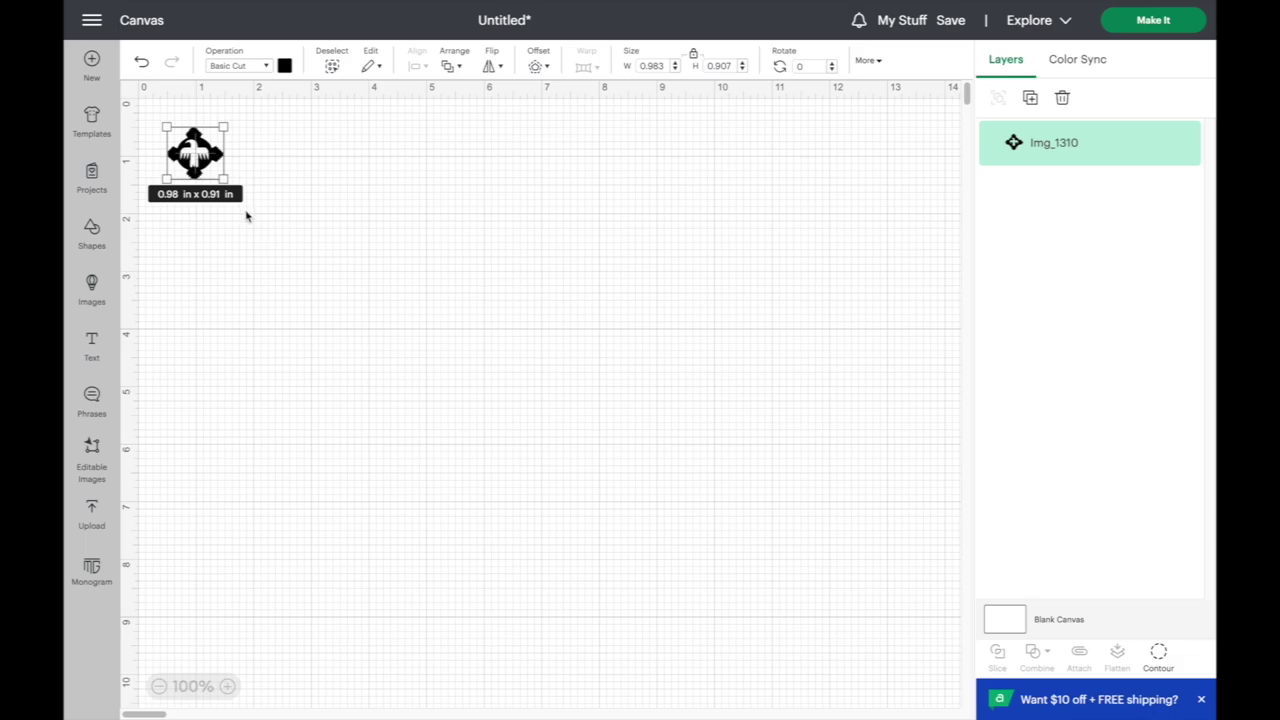
- Duplicate the stencil and line the copies up into a row of four
{"action": "right_click", "coordinate": [209, 166]}
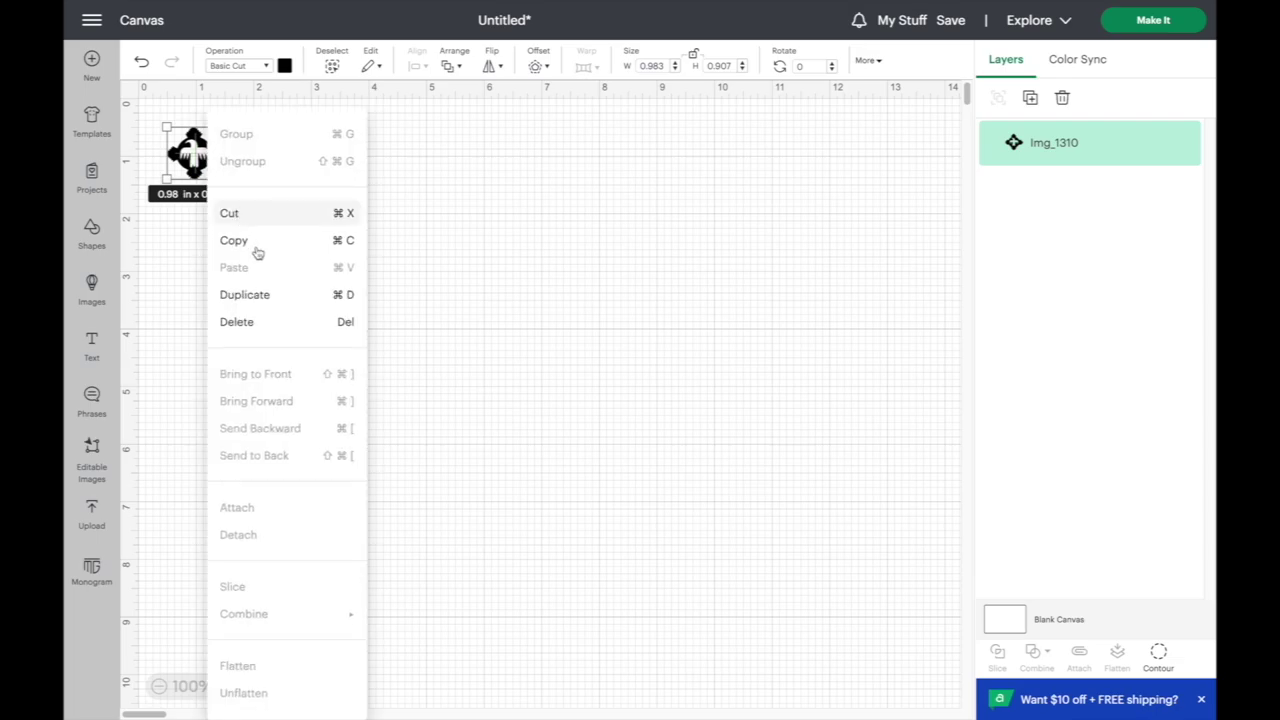
{"action": "left_click", "coordinate": [264, 300]}
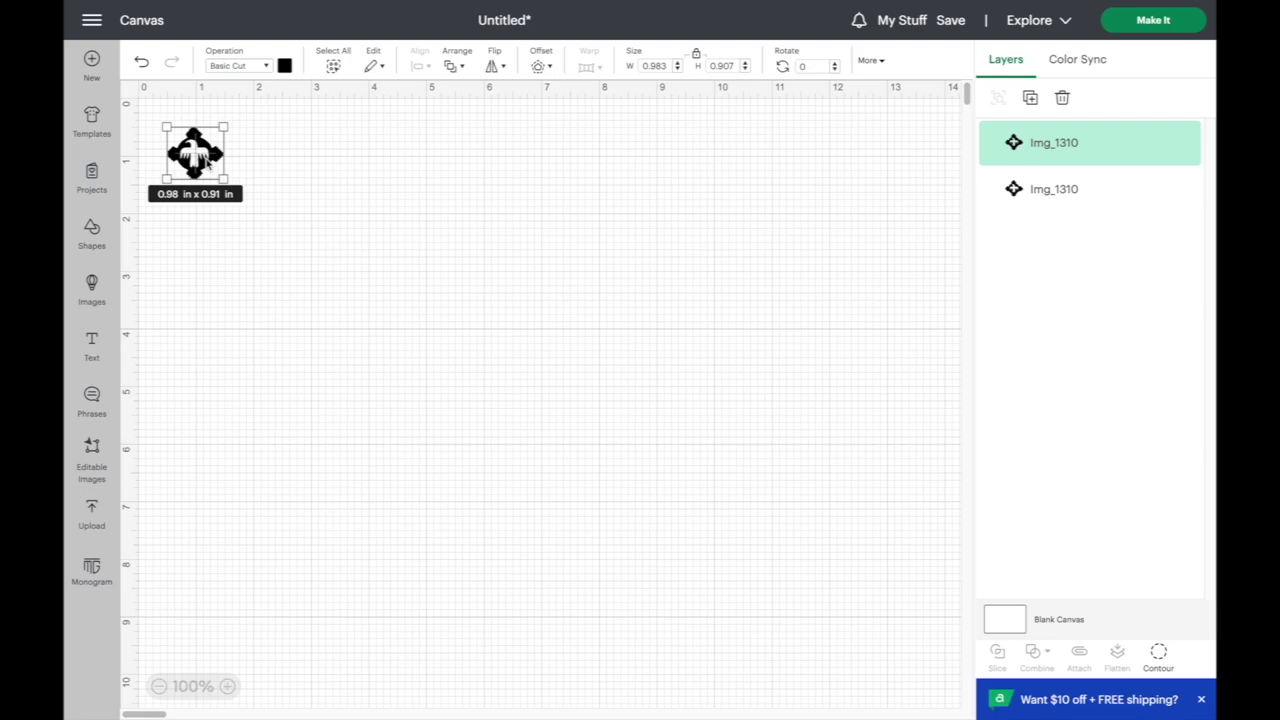
{"action": "left_click_drag", "start_coordinate": [202, 162], "coordinate": [258, 166]}
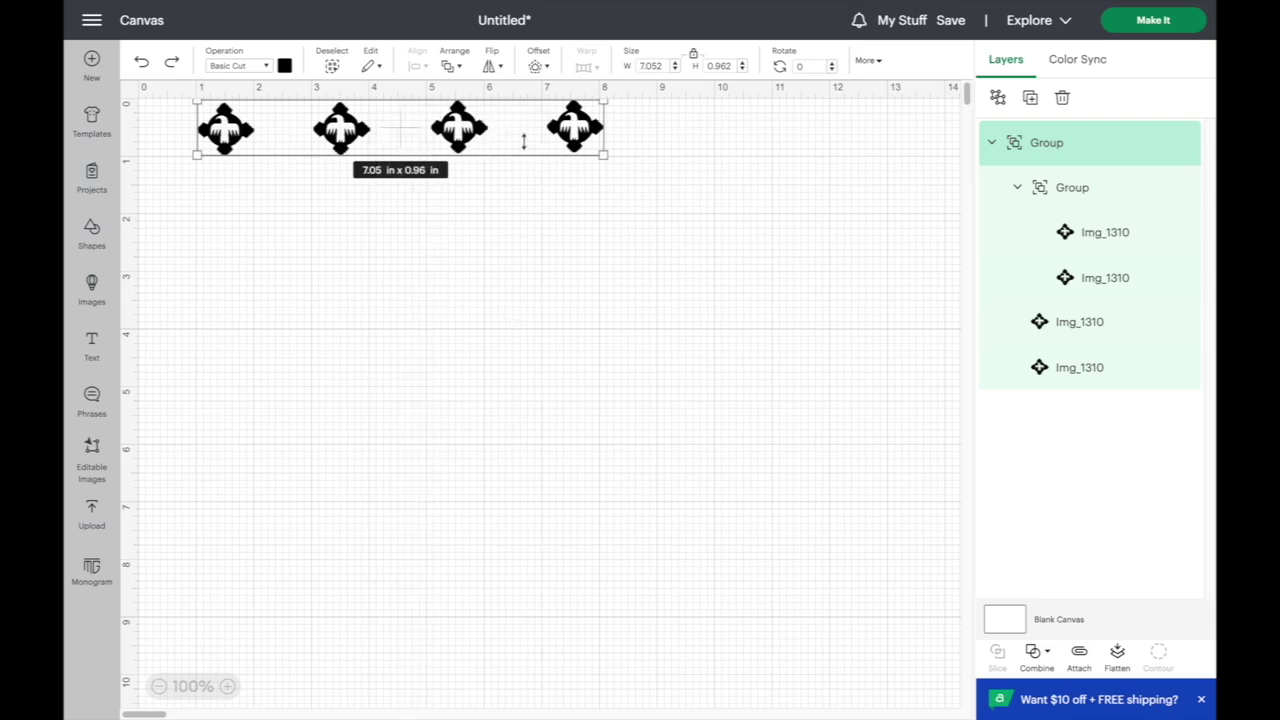
- Duplicate the row twice and place the copies as second and third rows
{"action": "key", "text": "ctrl+d"}
{"action": "left_click_drag", "start_coordinate": [651, 331], "coordinate": [508, 197]}
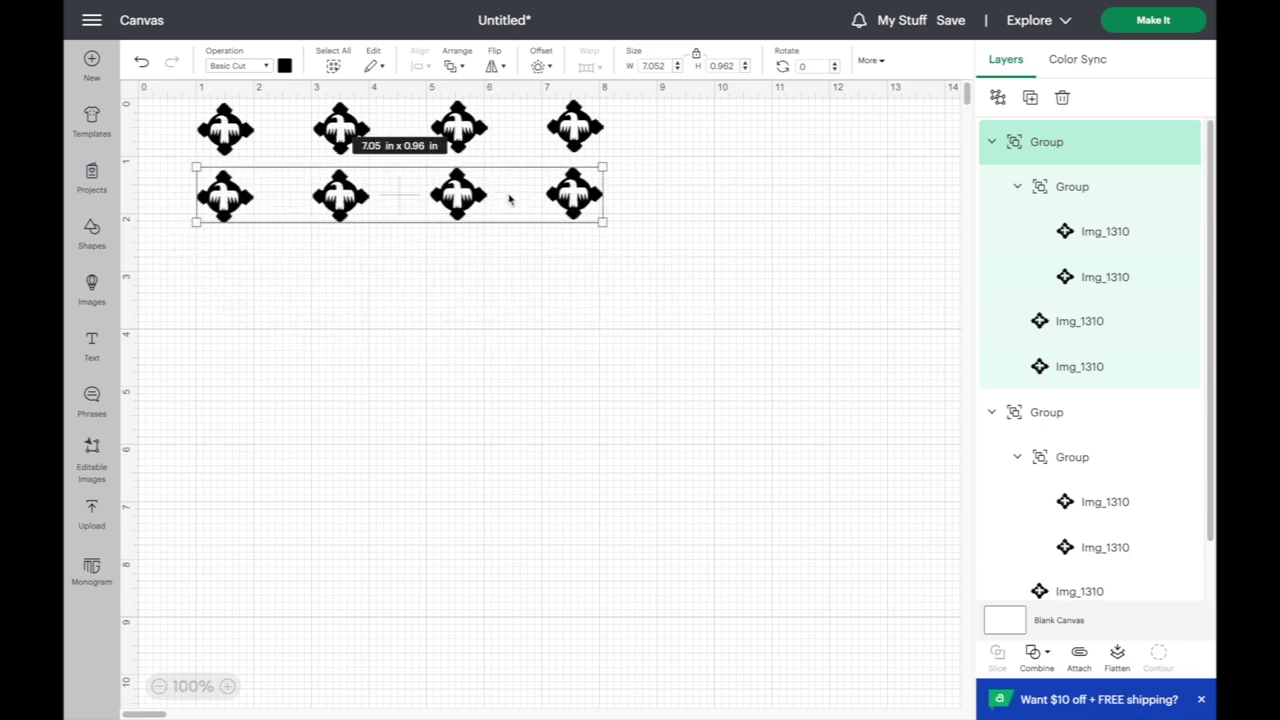
{"action": "right_click", "coordinate": [508, 198]}
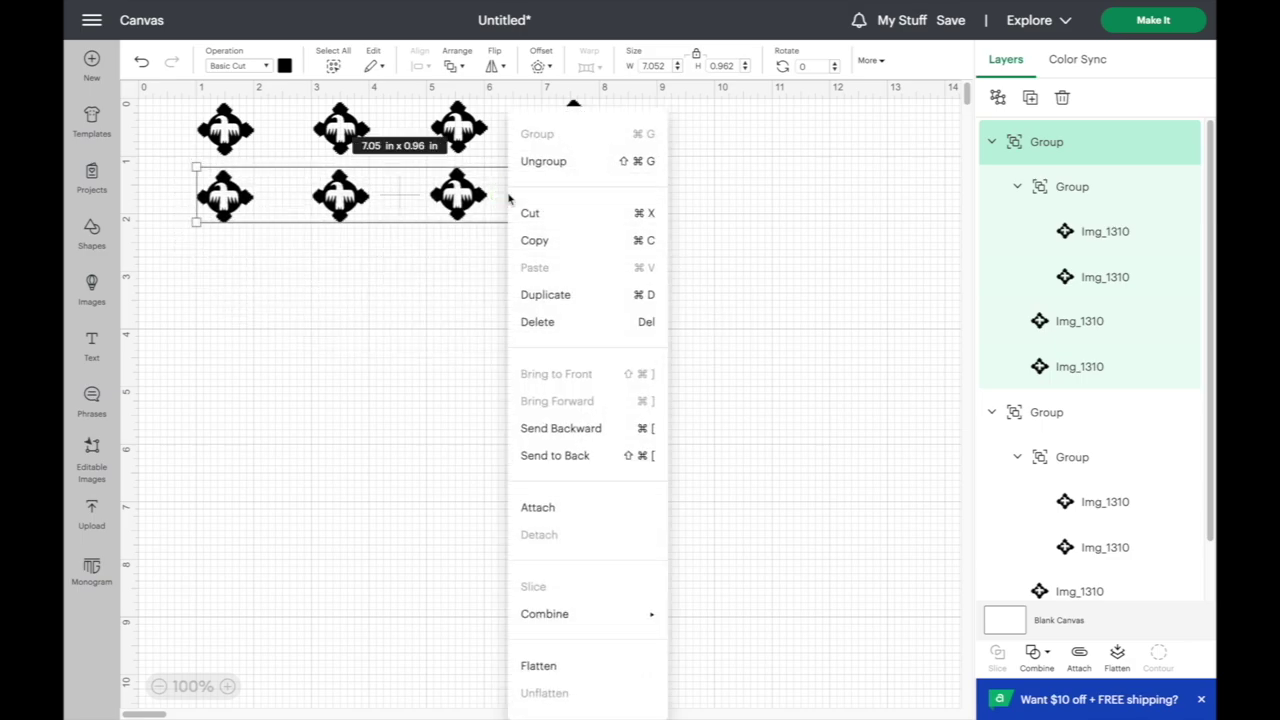
{"action": "left_click", "coordinate": [538, 305]}
{"action": "left_click_drag", "start_coordinate": [628, 353], "coordinate": [454, 258]}
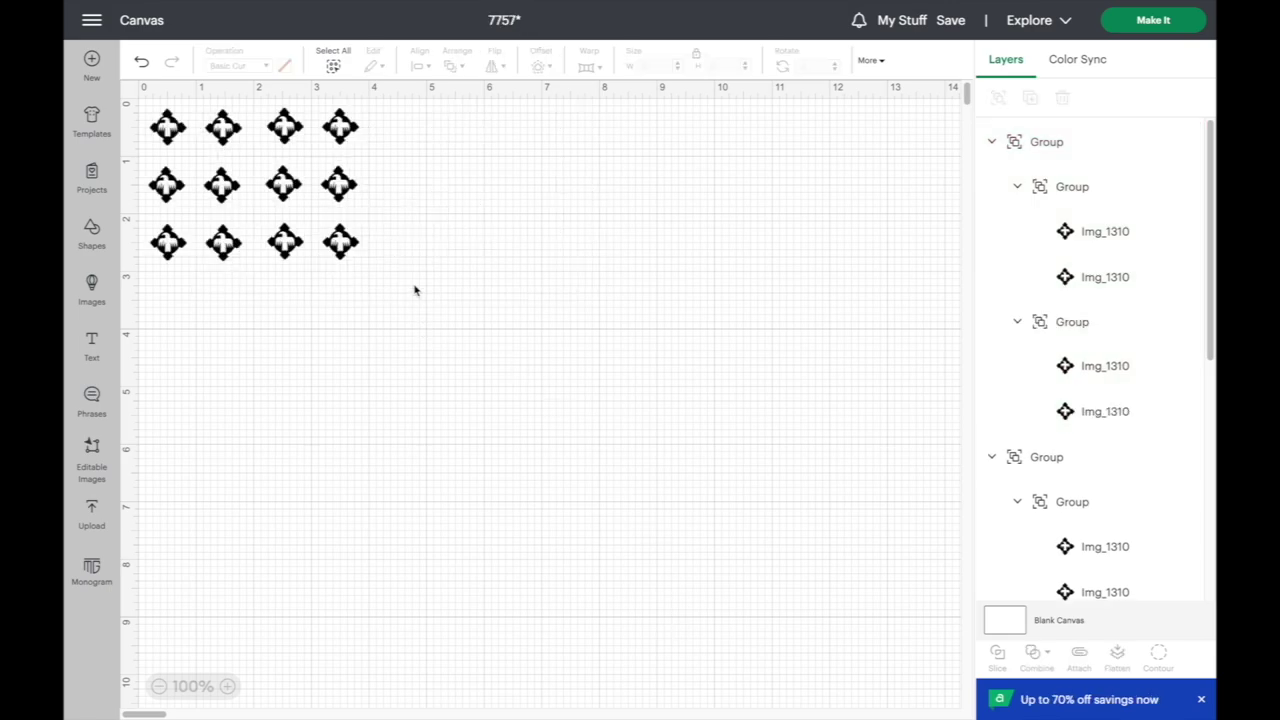
{"action": "left_click", "coordinate": [326, 248]}
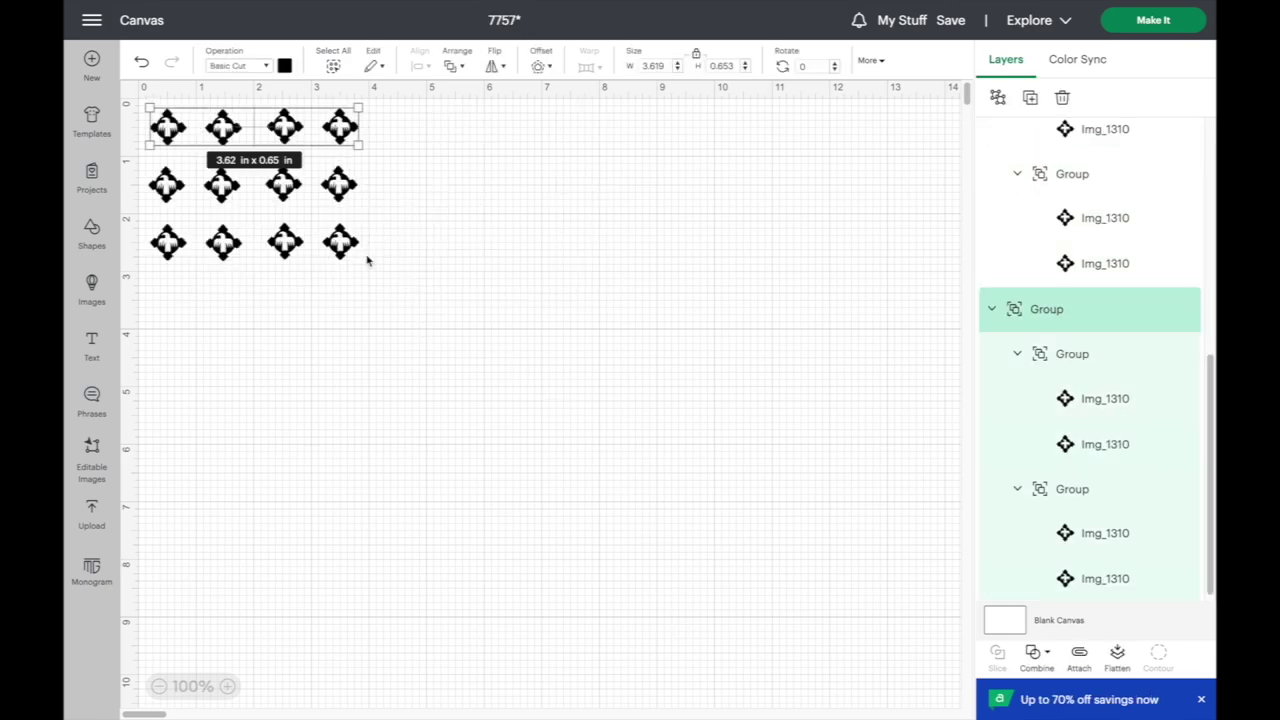
{"action": "left_click", "coordinate": [368, 265]}
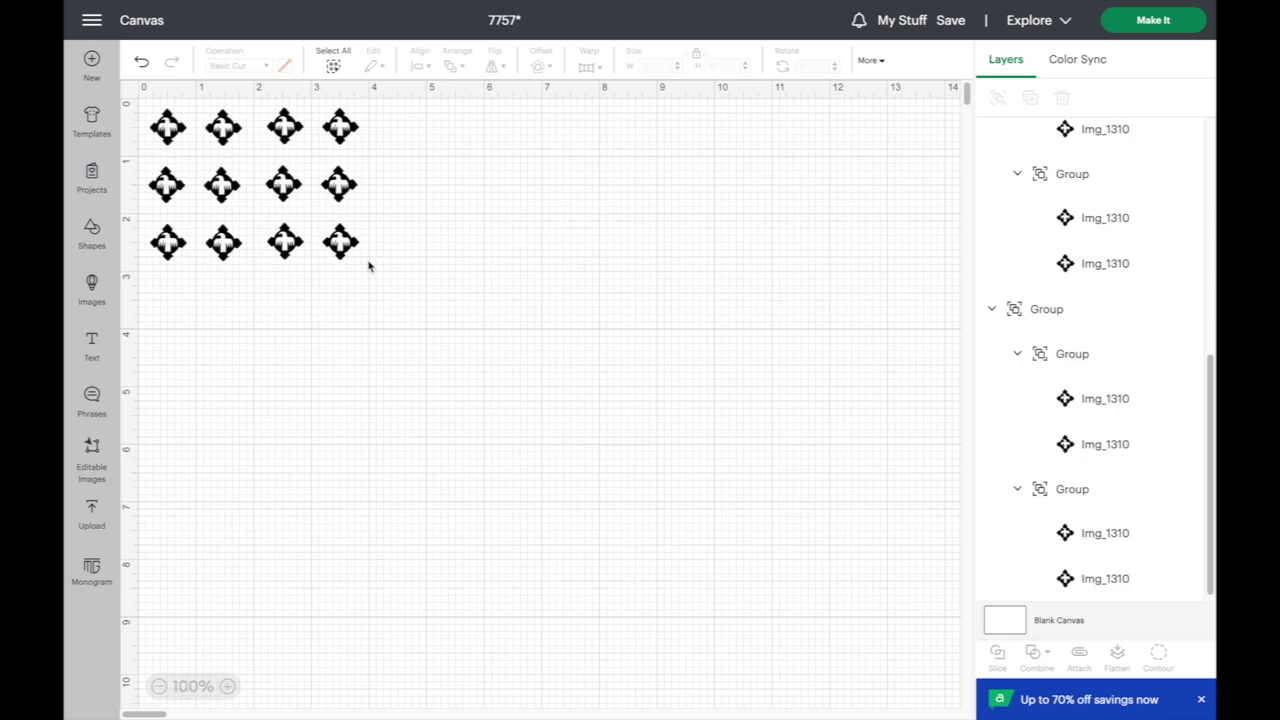
- Select all three rows and unite them into one layer, about 3.65 × 2.65 in
{"action": "left_click", "coordinate": [287, 250]}
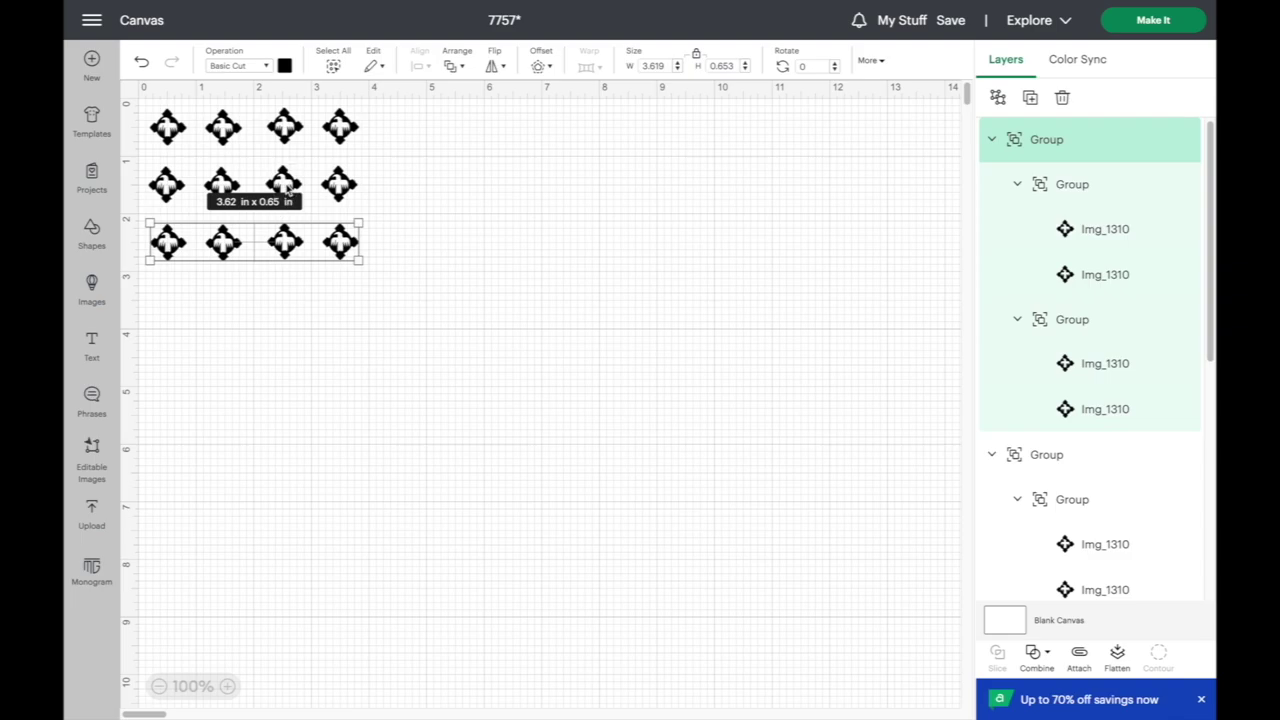
{"action": "left_click", "coordinate": [287, 186], "text": "shift"}
{"action": "left_click", "coordinate": [288, 130], "text": "shift"}
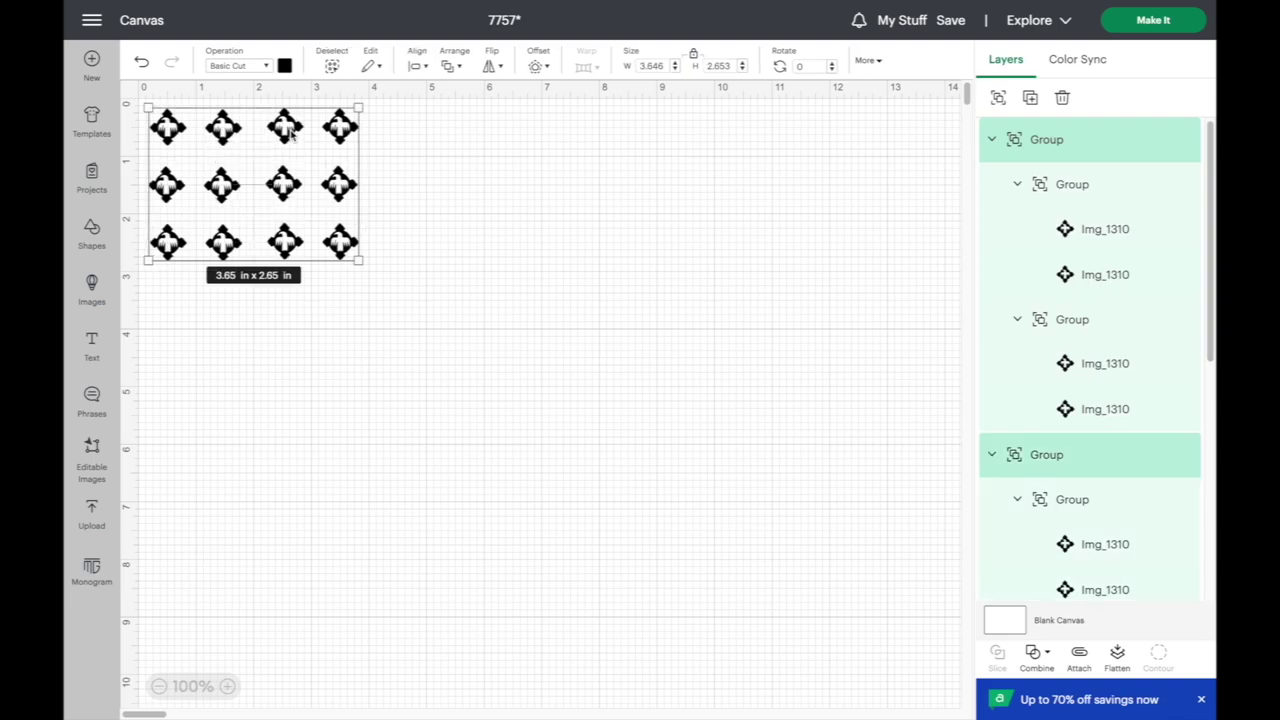
{"action": "right_click", "coordinate": [288, 130]}
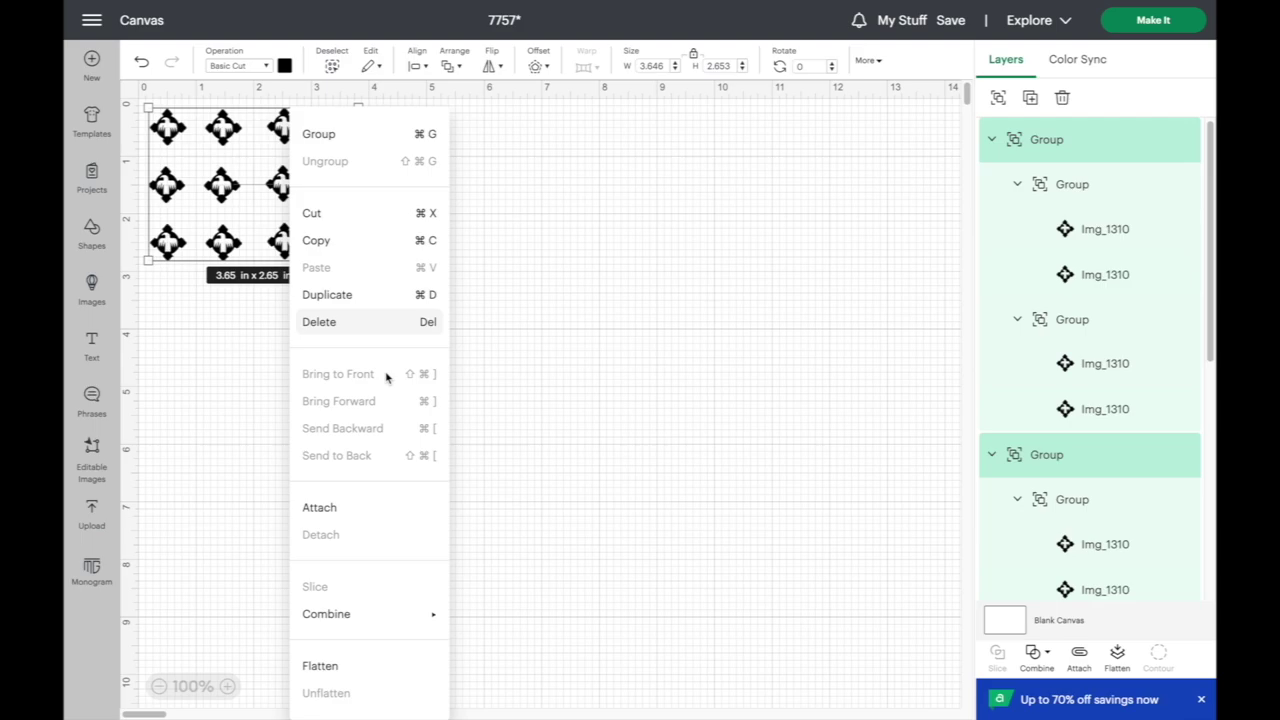
{"action": "mouse_move", "coordinate": [370, 613]}
{"action": "left_click", "coordinate": [475, 535]}
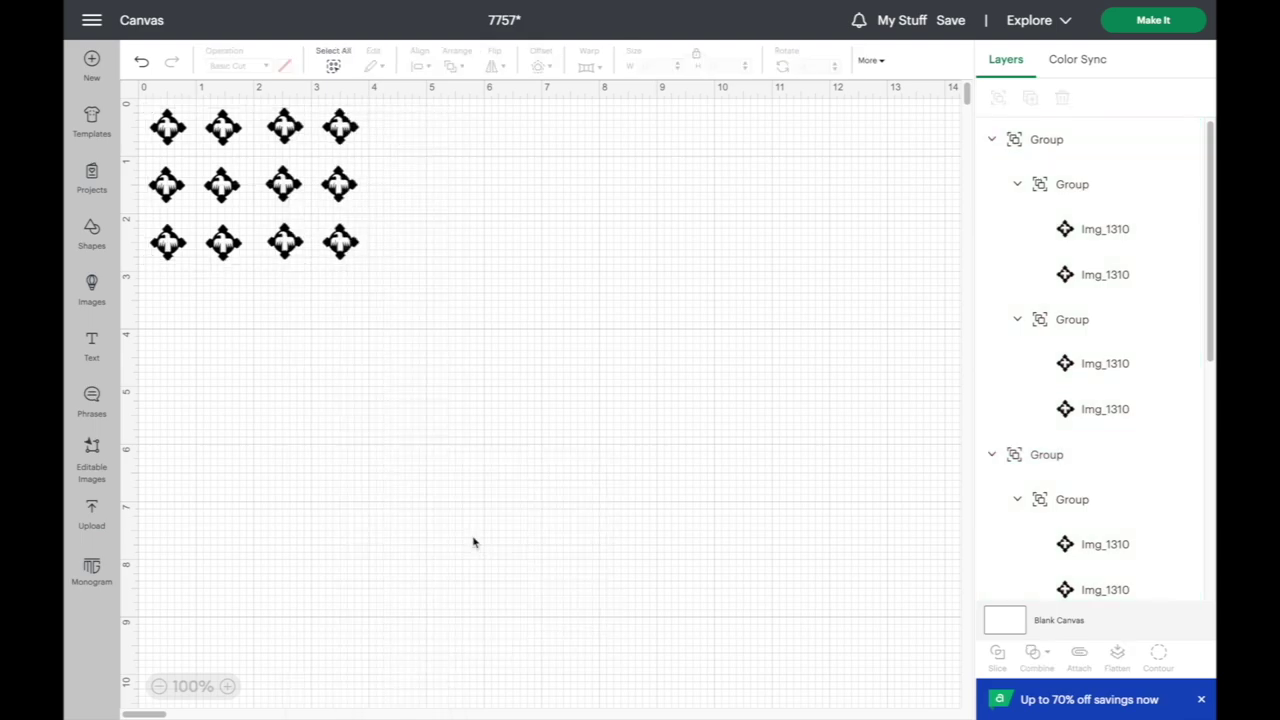
{"action": "left_click", "coordinate": [346, 250]}
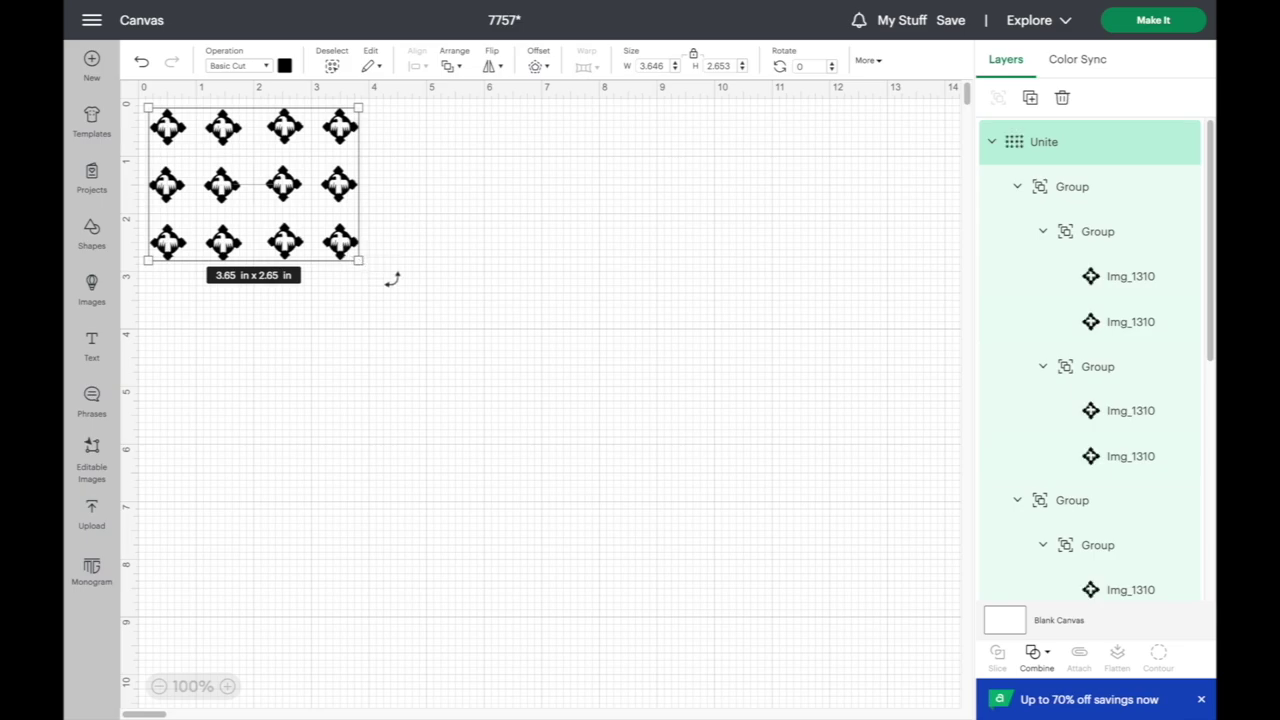
- Use Make It to load the united grid onto one 12 in x 12 in mat
{"action": "left_click", "coordinate": [1145, 27]}
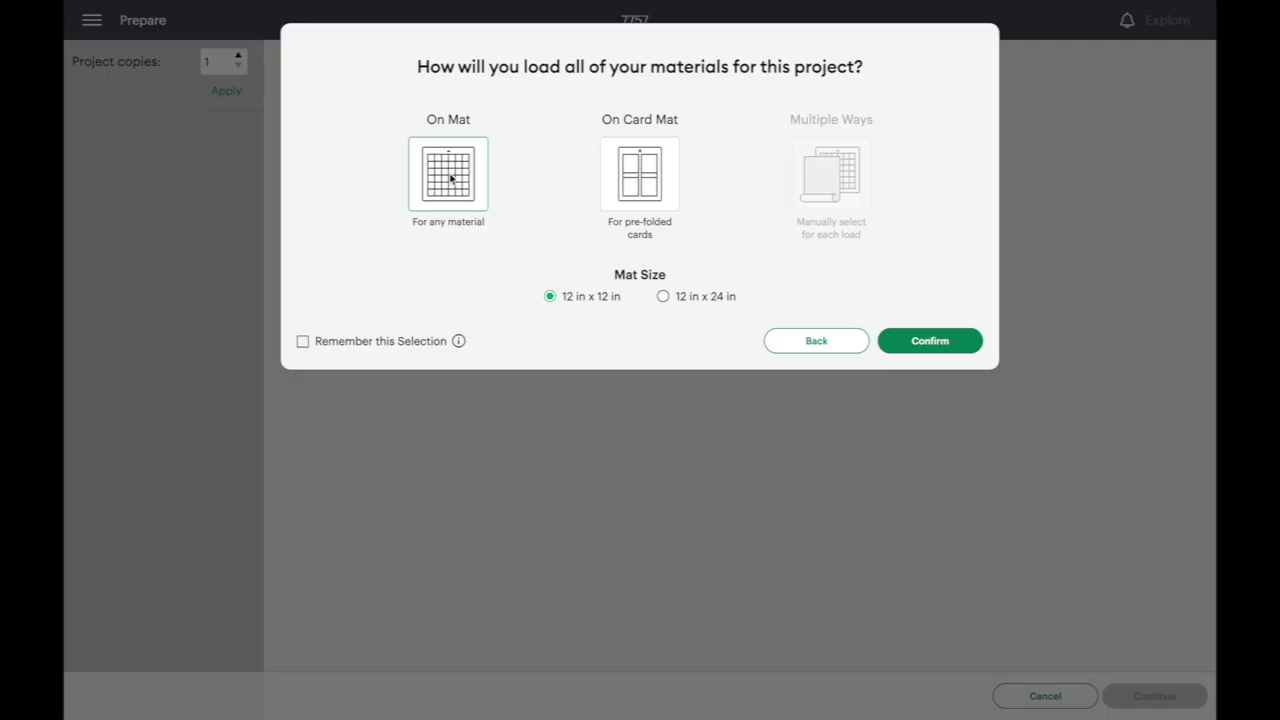
{"action": "left_click", "coordinate": [929, 342]}
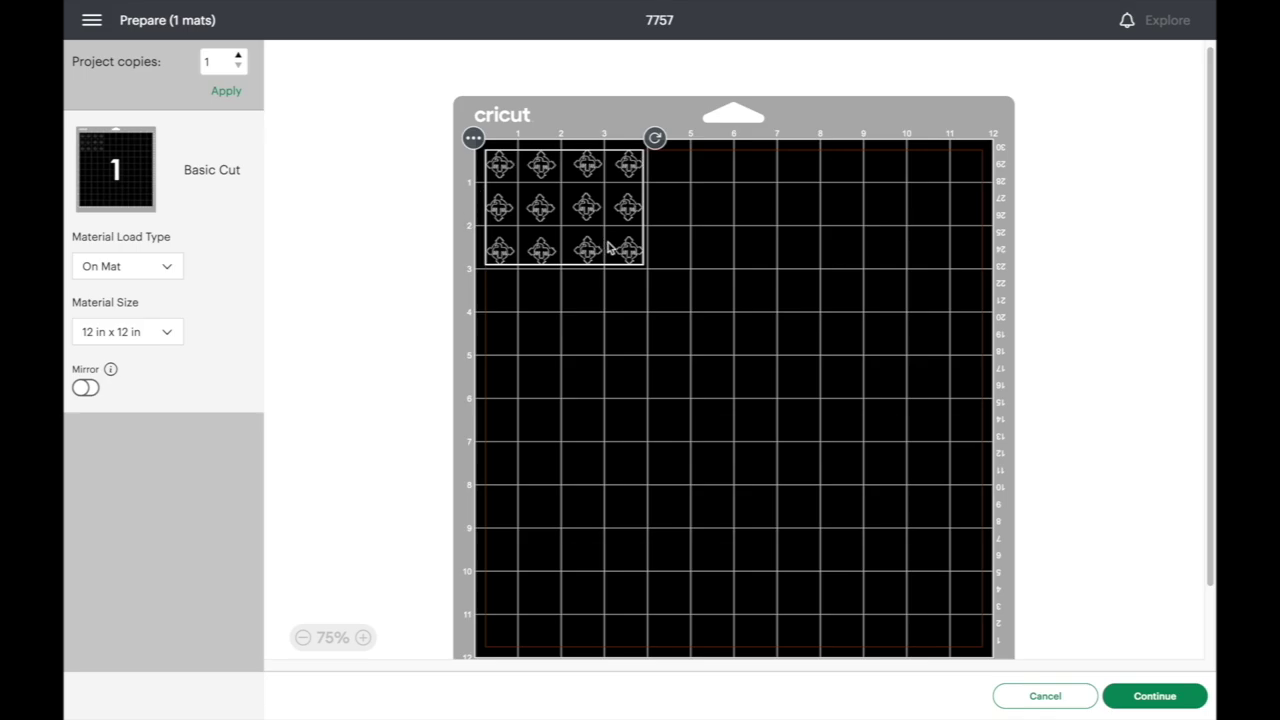
{"action": "left_click", "coordinate": [640, 297]}
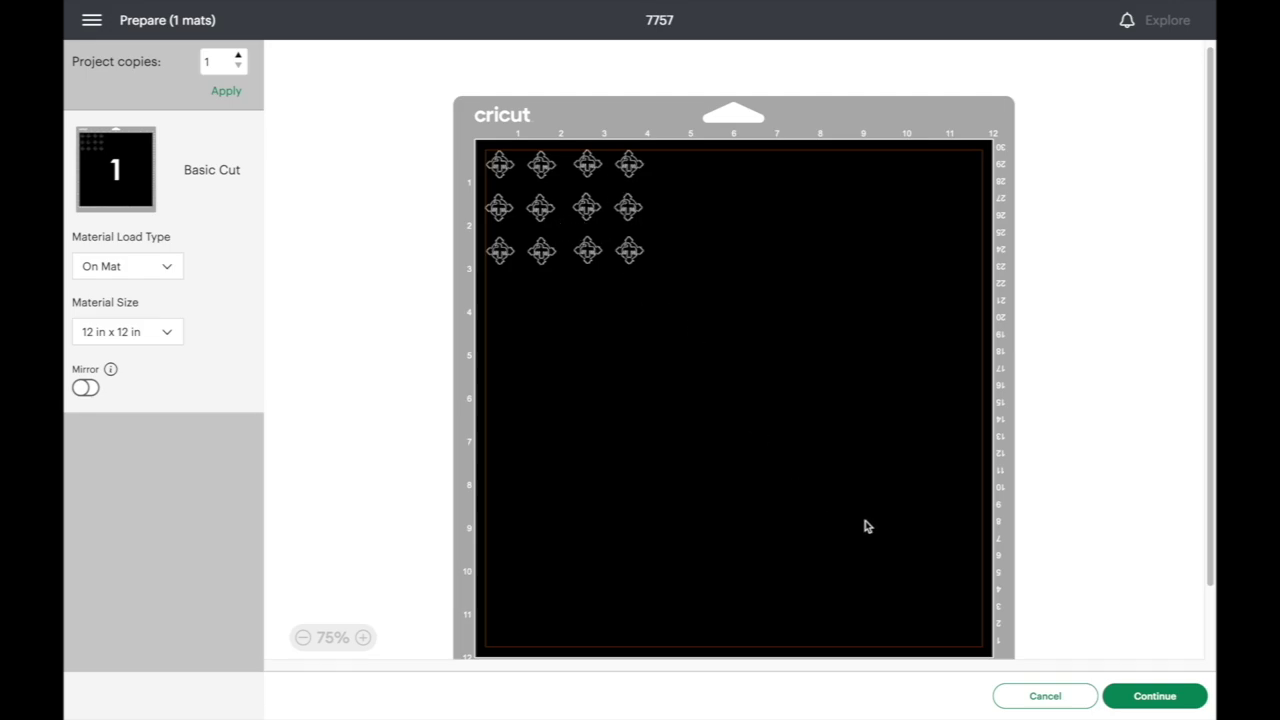
- Continue from the Prepare screen to the Make screen
{"action": "left_click", "coordinate": [1155, 696]}
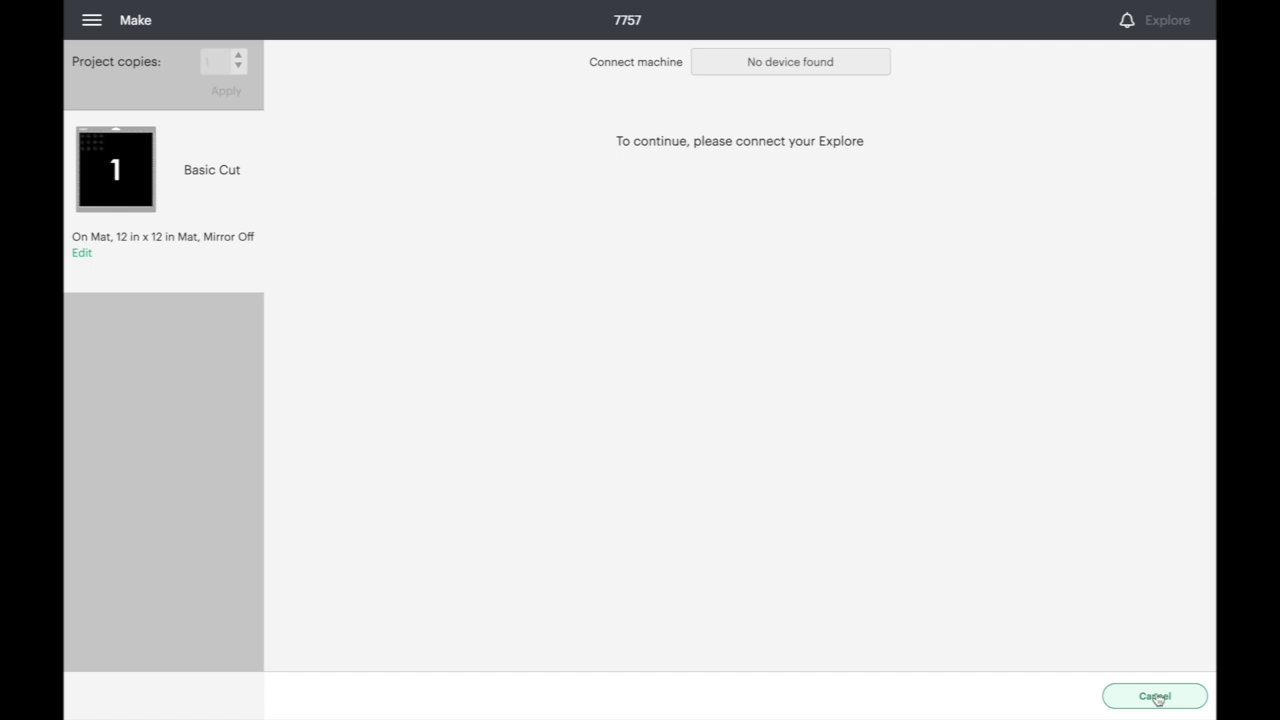